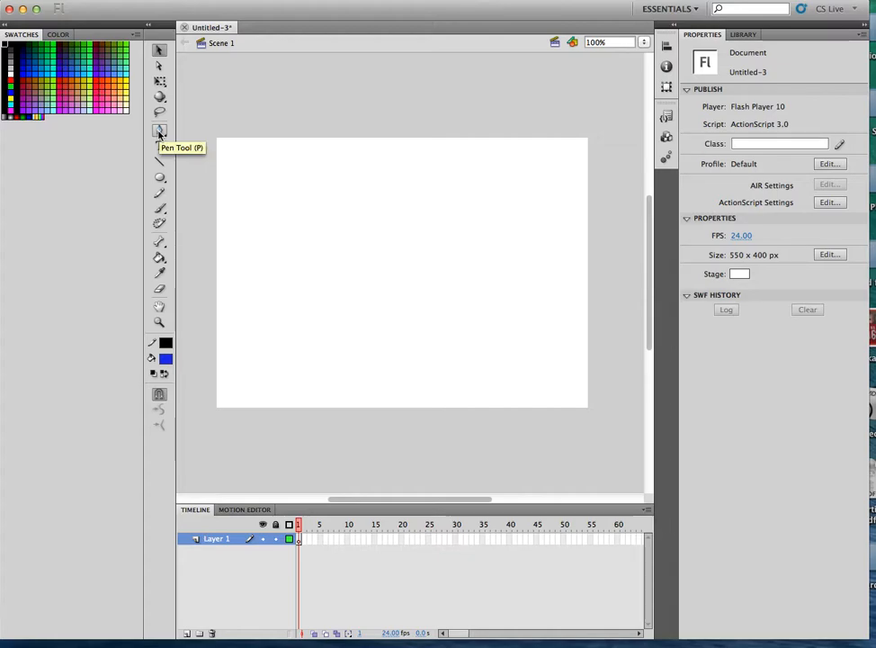
Step: Draw a rounded freeform outline in the stage's upper-left area with the Pen tool and stippled stroke
click(159, 133)
drag(255, 160, 279, 165)
mouse_move(338, 213)
mouse_down()
mouse_move(401, 283)
mouse_move(316, 293)
mouse_move(407, 305)
mouse_move(354, 291)
mouse_up()
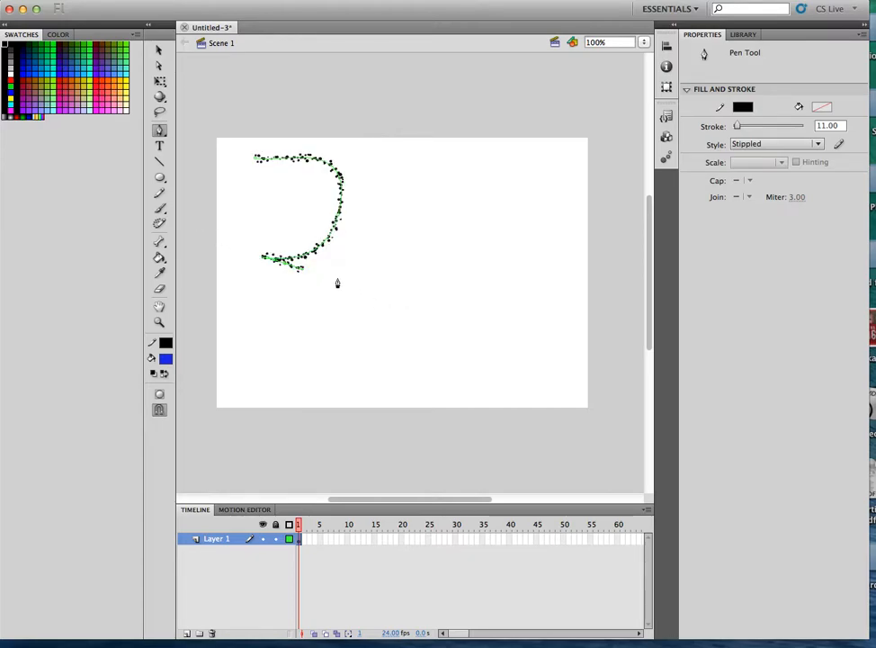
mouse_move(240, 215)
mouse_down()
mouse_move(219, 168)
mouse_move(252, 156)
mouse_move(237, 172)
mouse_move(261, 147)
mouse_move(280, 158)
mouse_up()
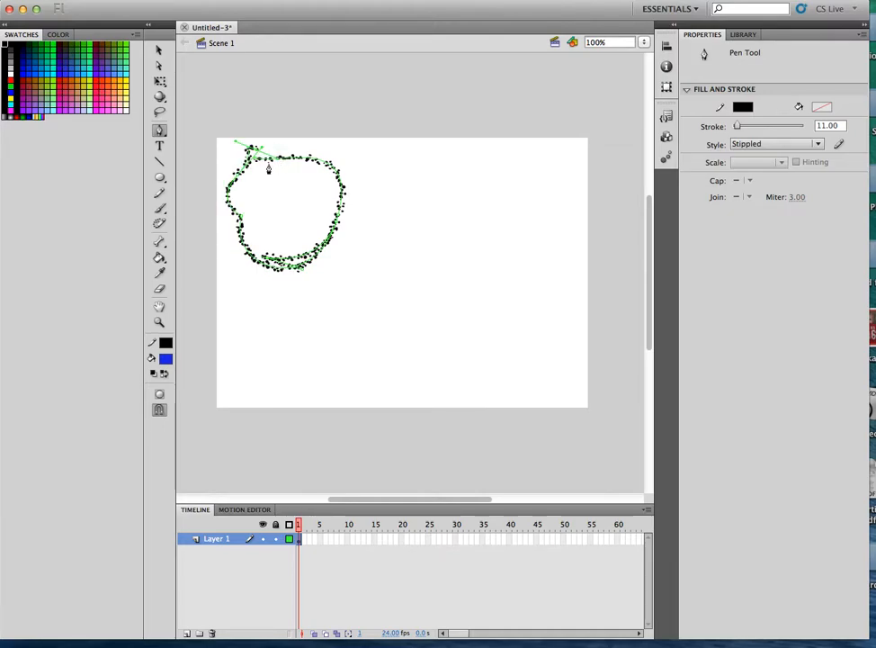
Step: Set the Pen tool's stroke style to Hairline and delete the stippled outline from the stage
click(773, 144)
click(774, 157)
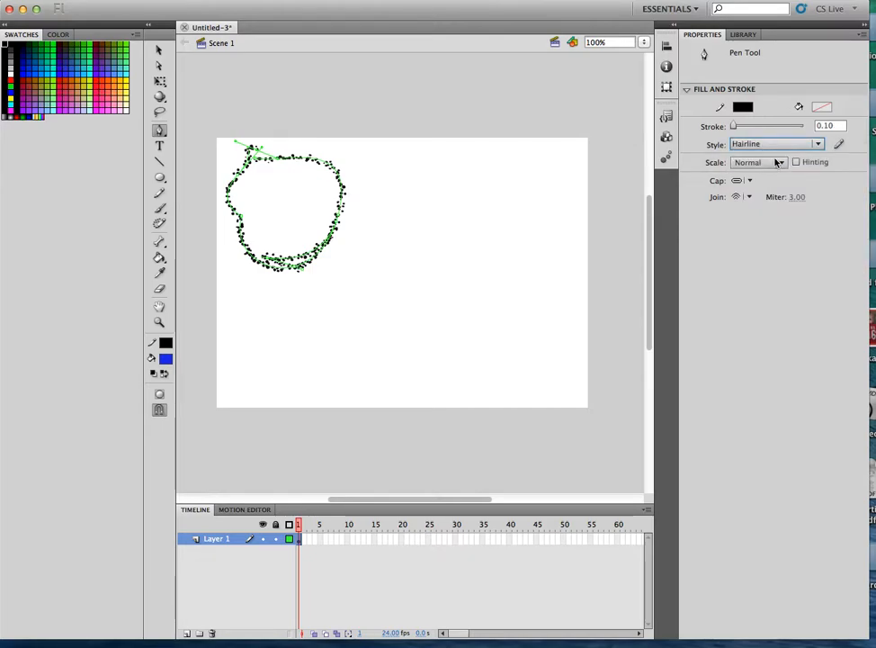
click(336, 222)
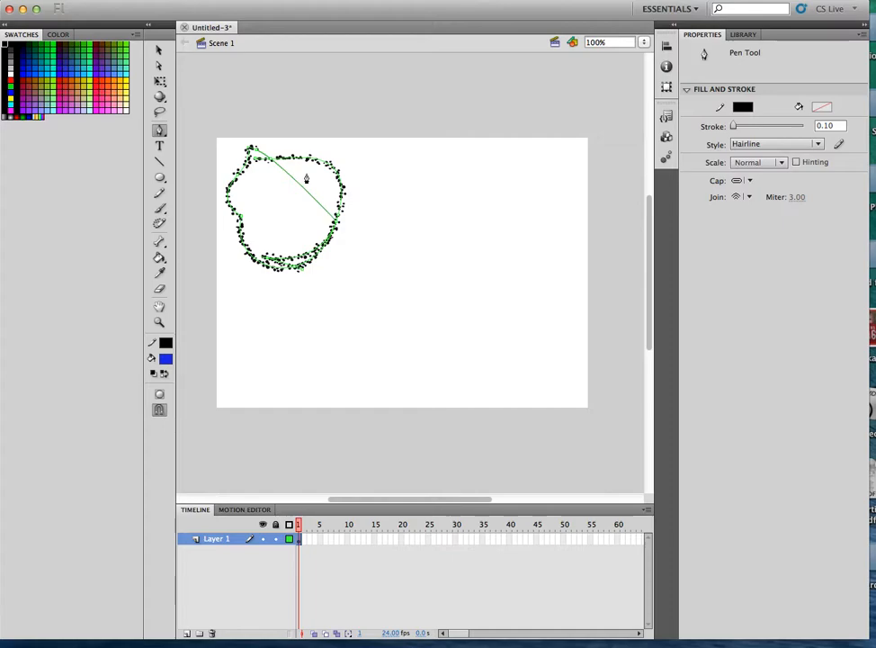
key(Delete)
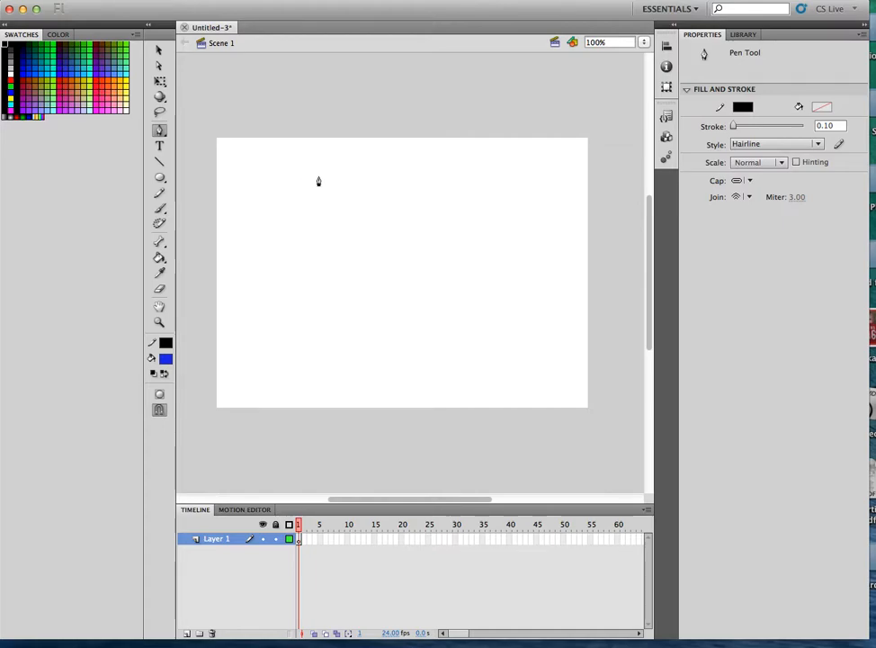
Step: Create a wide text box along the top of the stage and set its placeholder text to 30 pt
click(159, 146)
drag(241, 145, 580, 207)
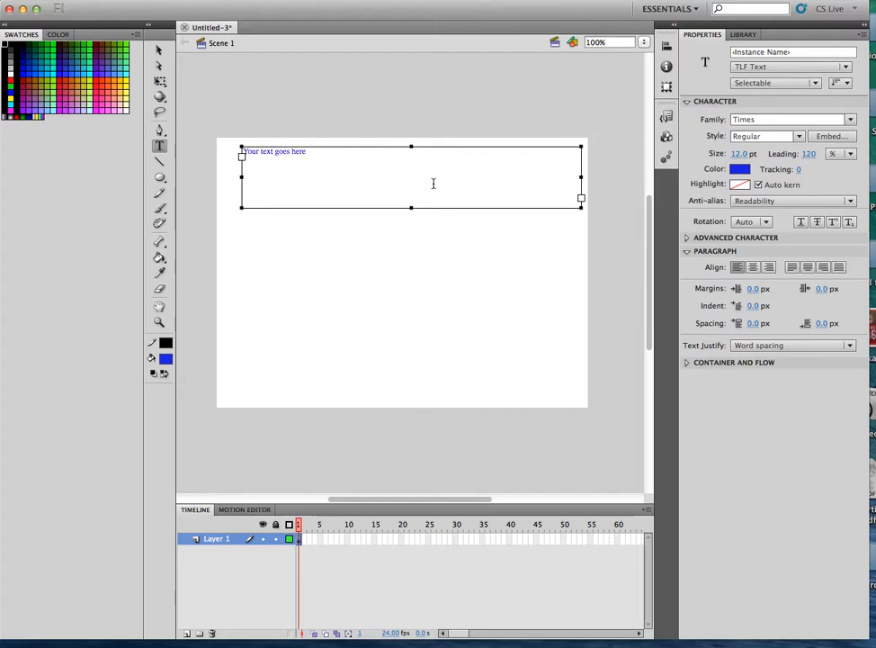
drag(336, 160, 225, 154)
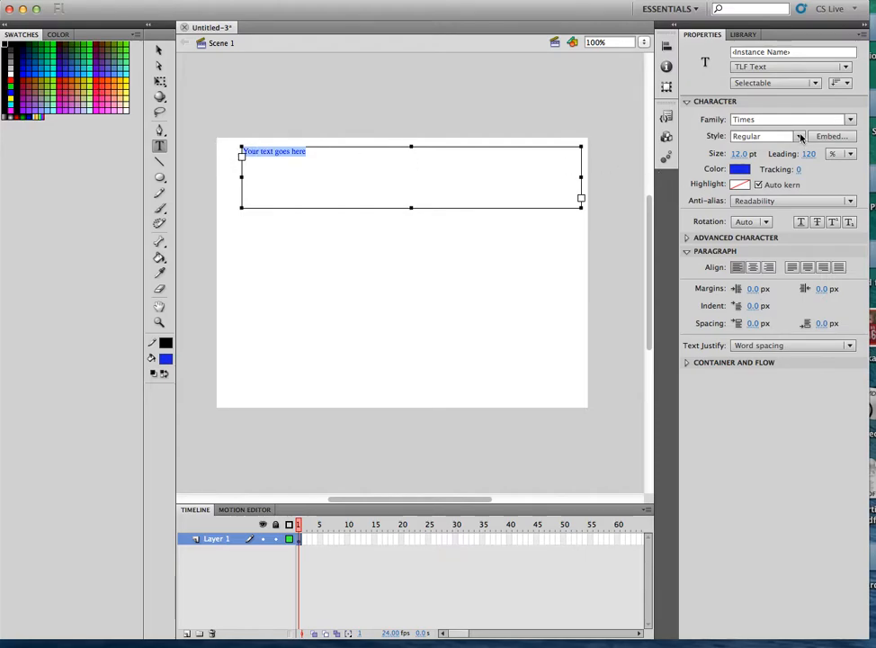
click(743, 155)
text(3)
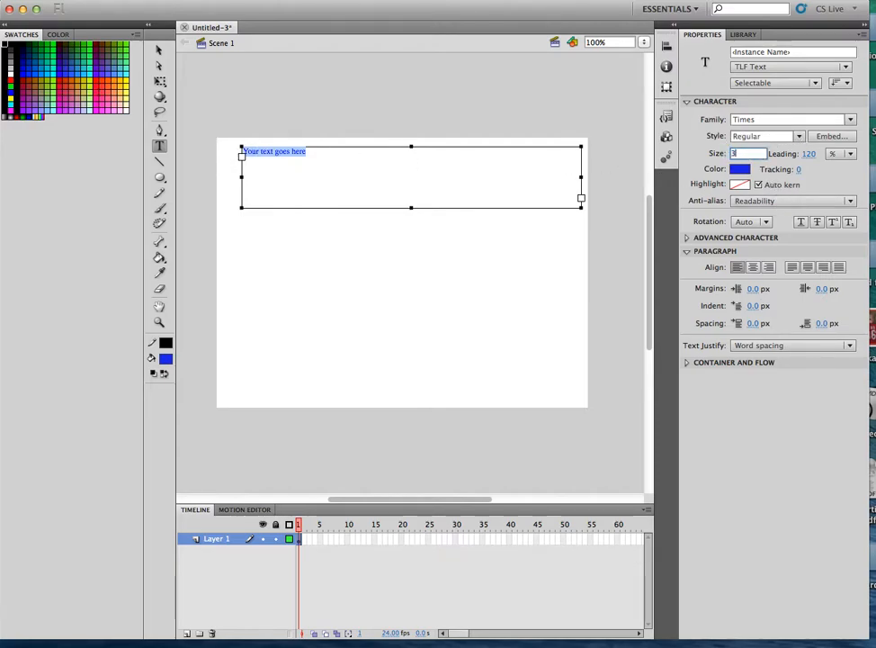
text(0)
key(Return)
Step: Try the placeholder text at 90 pt and settle on a size of 50 pt
click(743, 155)
text(90)
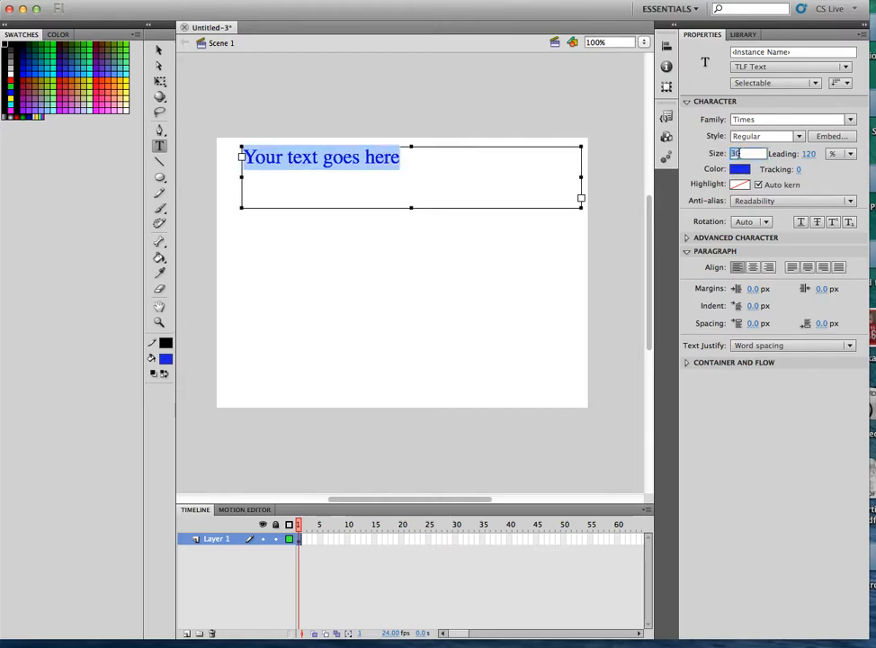
key(Return)
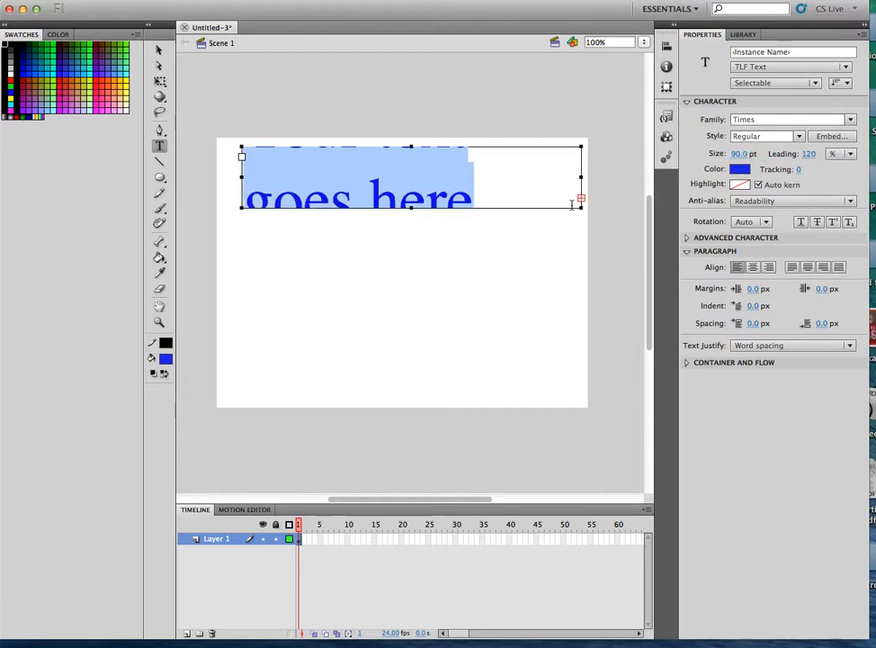
click(736, 154)
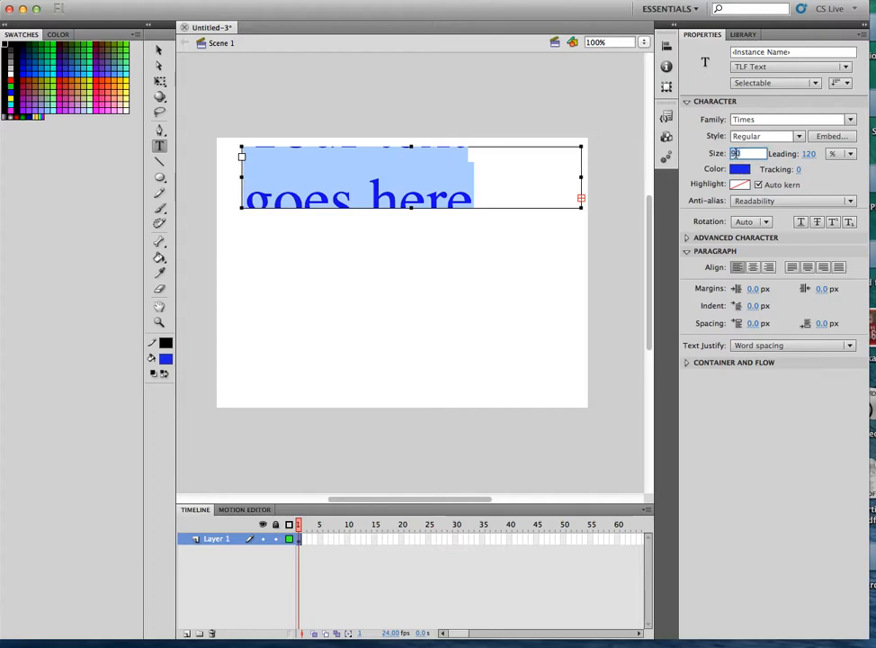
key(Return)
click(740, 154)
text(50)
key(Return)
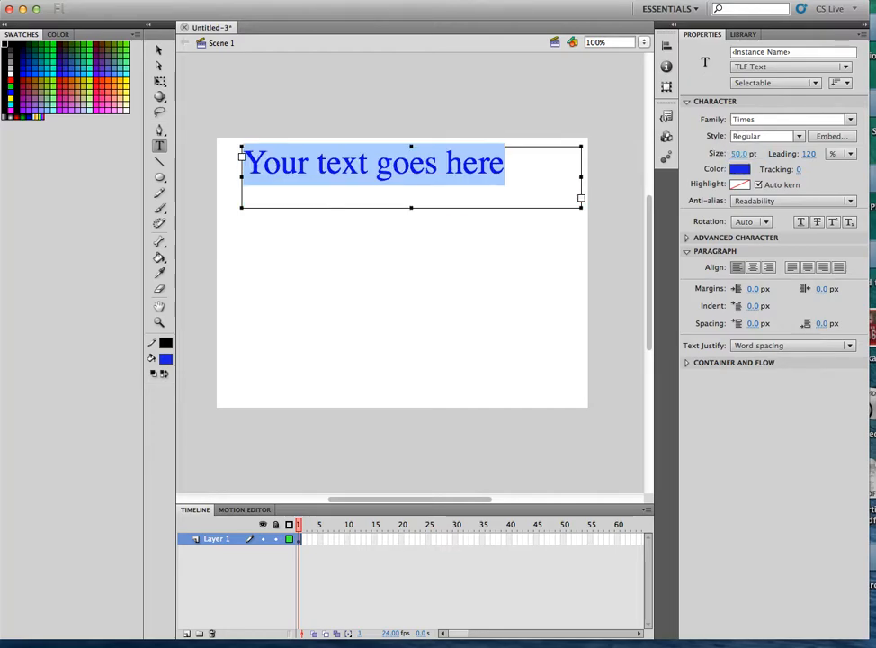
Step: Colour the placeholder text golden orange and centre it in its text box
click(740, 183)
click(829, 236)
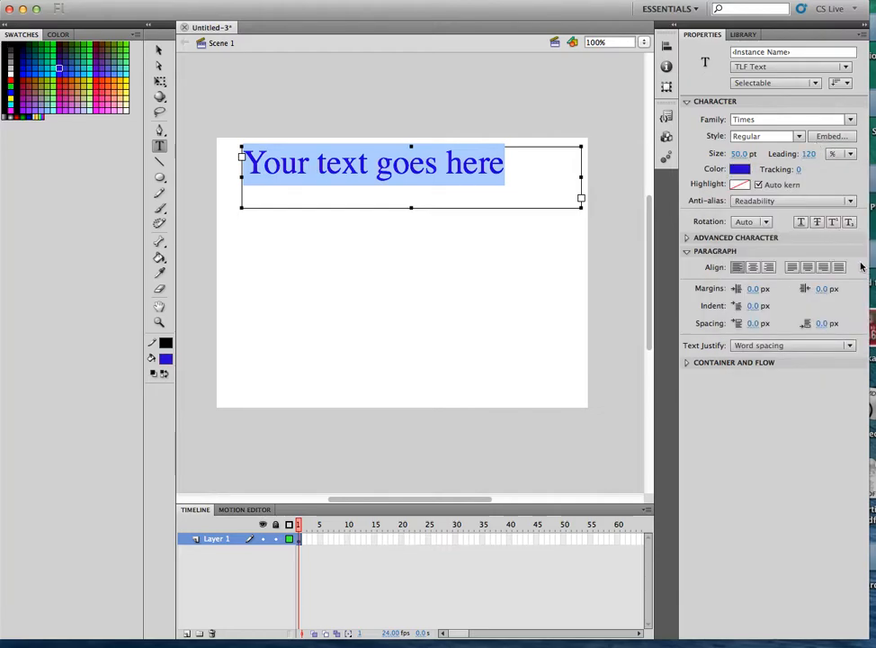
click(745, 171)
click(849, 246)
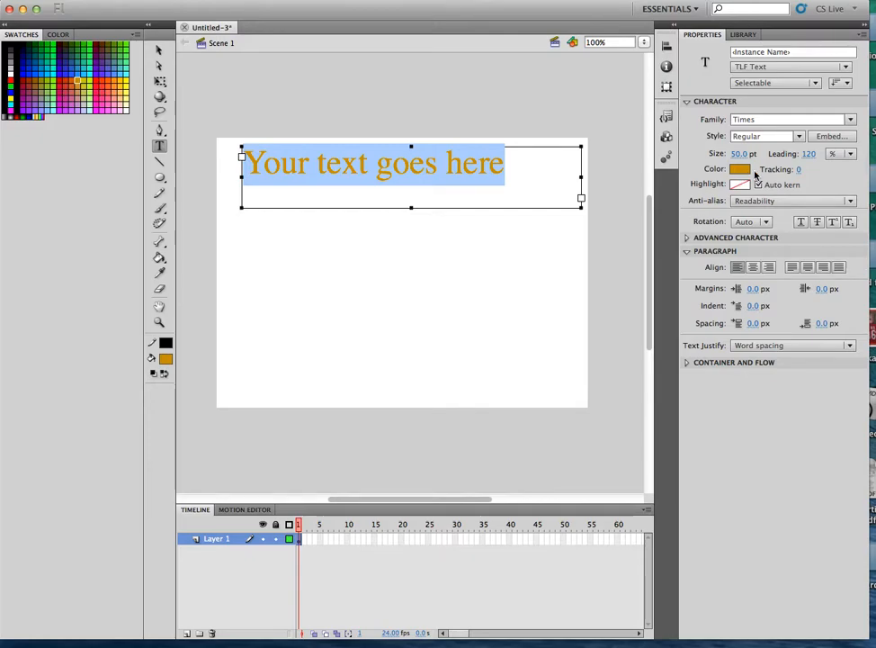
click(753, 267)
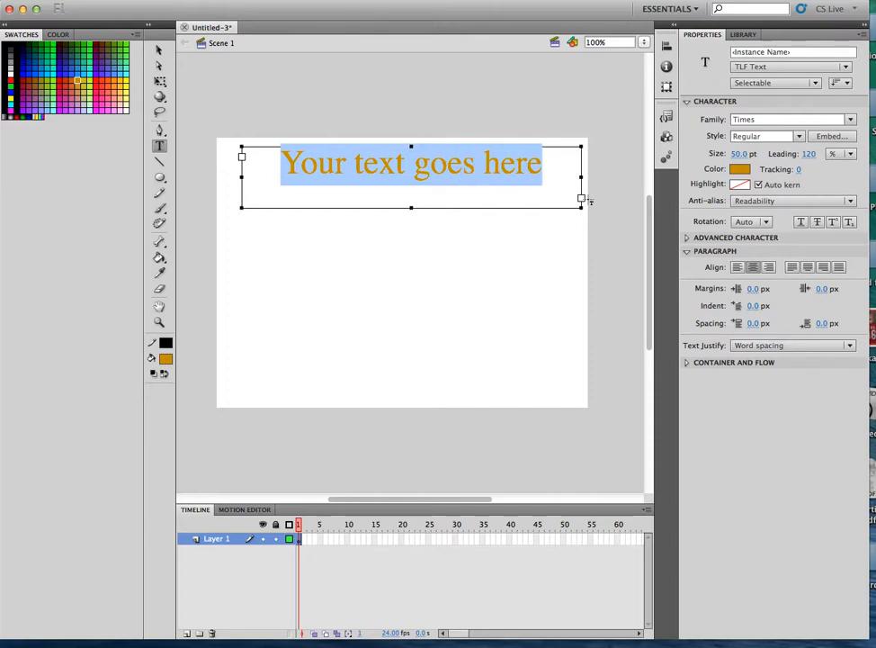
Step: Reshape the text box into a column about 165 px wide and 383 px tall, and add a linked container below the stage
click(581, 199)
drag(539, 212, 446, 242)
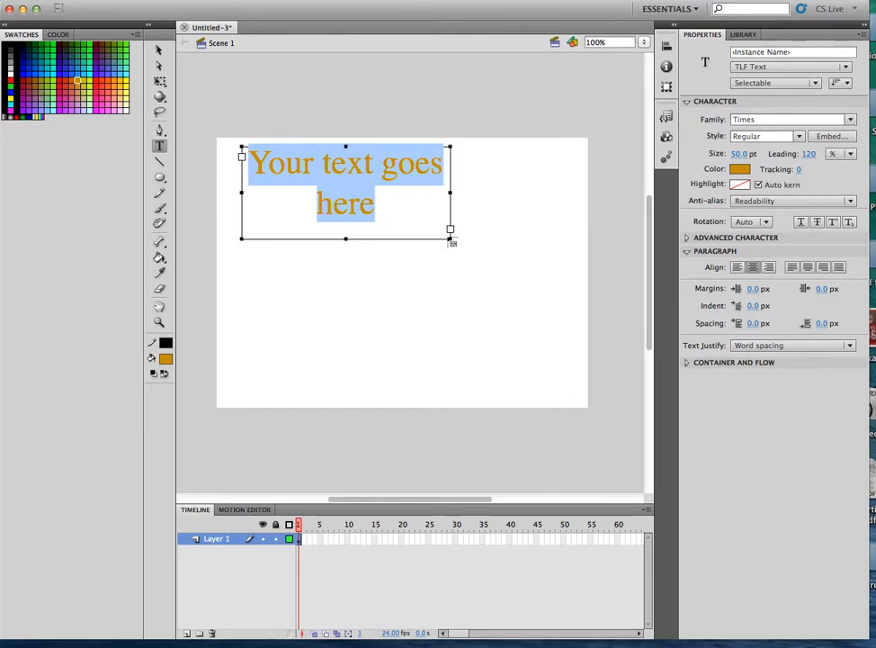
click(439, 231)
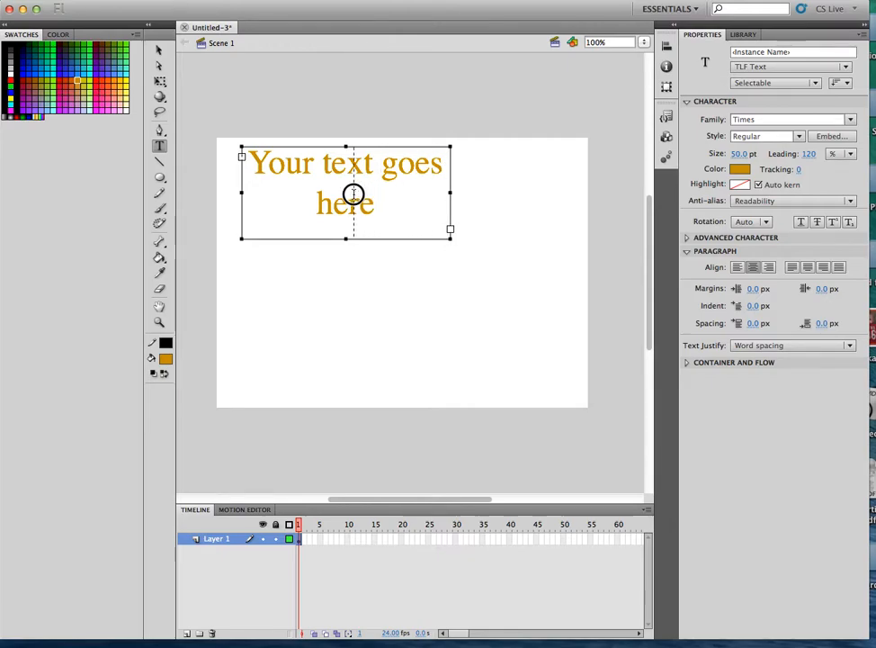
drag(353, 194, 354, 194)
drag(300, 237, 305, 267)
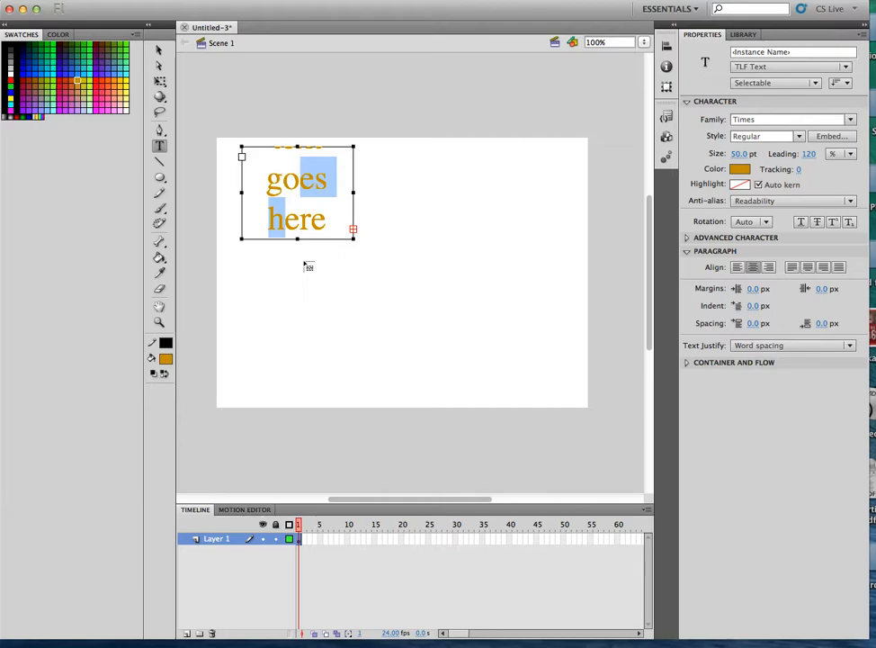
click(296, 232)
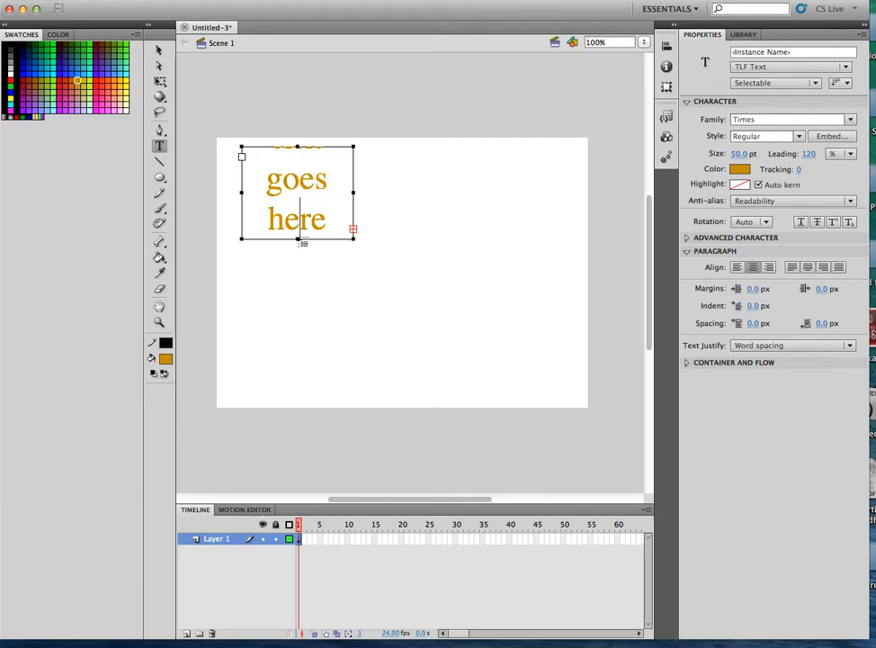
drag(300, 240, 465, 493)
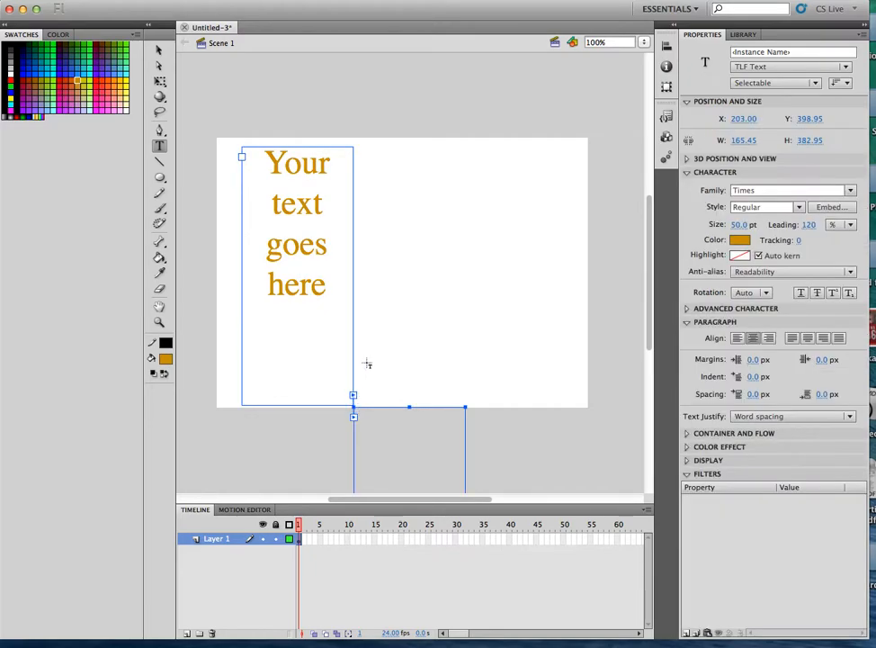
Step: Delete both linked text containers, including the one below the stage
click(378, 432)
click(317, 307)
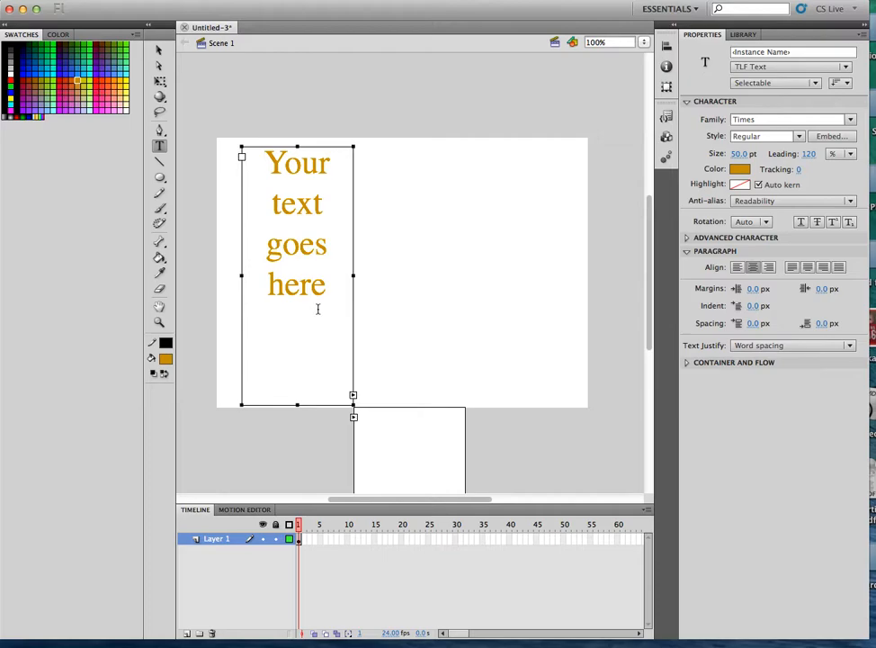
key(BackSpace)
key(Escape)
key(Delete)
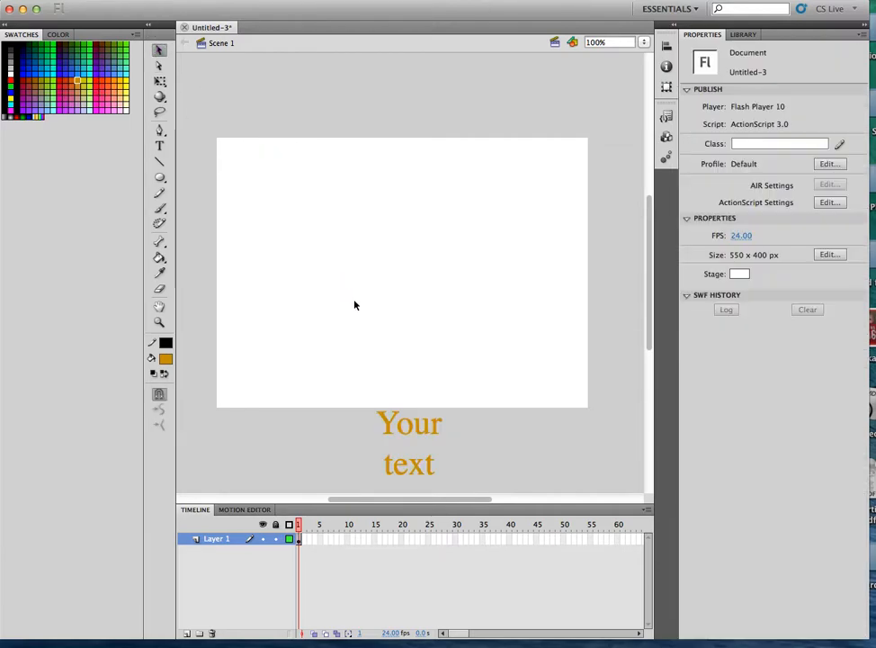
click(410, 432)
key(Delete)
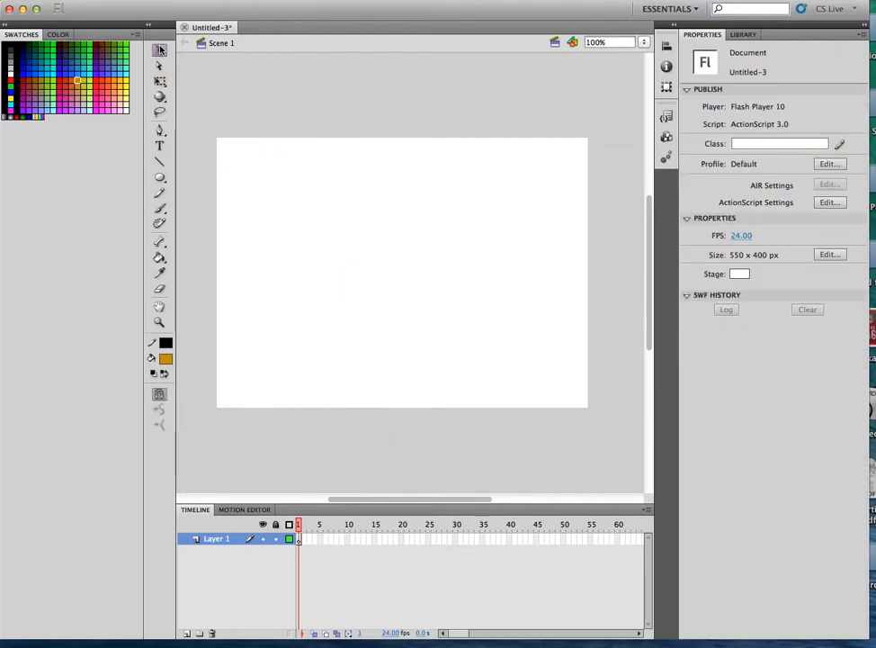
Step: Draw seven straight lines crossing each other over the middle of the stage with the Line tool
click(160, 162)
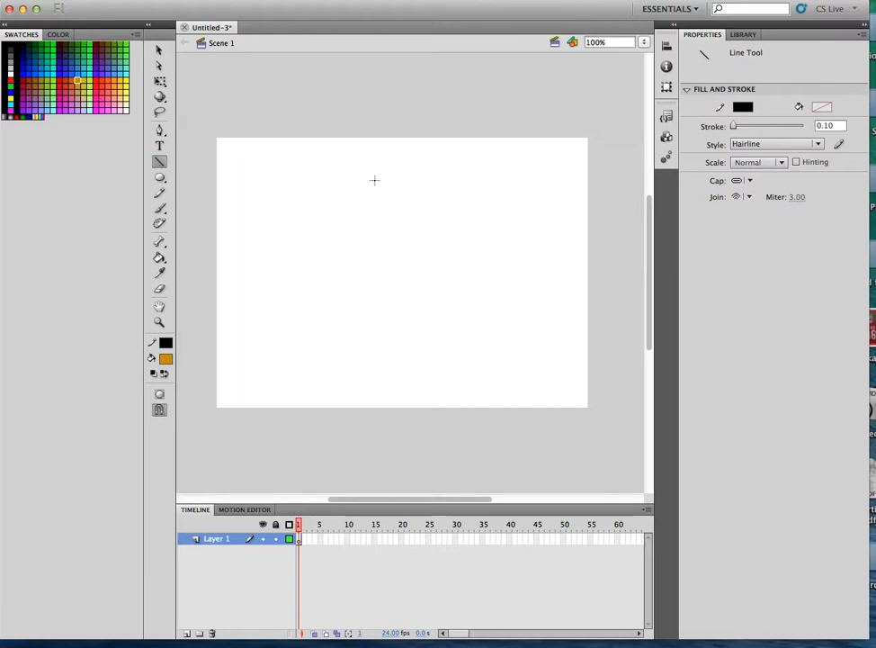
drag(374, 180, 401, 345)
drag(334, 235, 484, 272)
drag(458, 206, 307, 326)
drag(327, 212, 505, 352)
drag(446, 200, 343, 379)
drag(313, 257, 564, 314)
drag(426, 202, 348, 340)
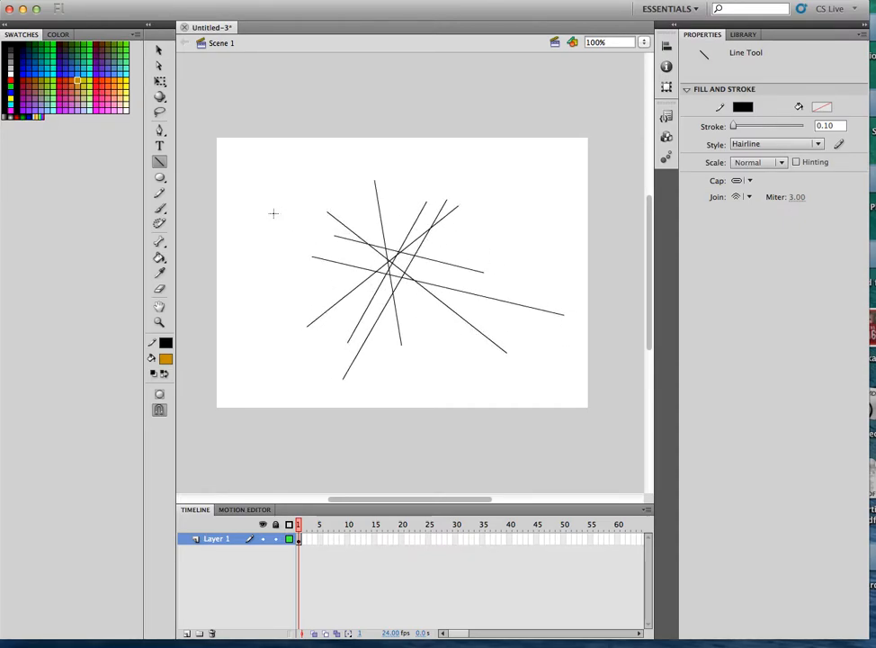
Step: Draw a hash-shaped grid of two vertical and two slanted lines in the stage's upper-left area
drag(268, 164, 268, 275)
drag(296, 169, 296, 277)
drag(250, 194, 358, 220)
drag(242, 233, 348, 255)
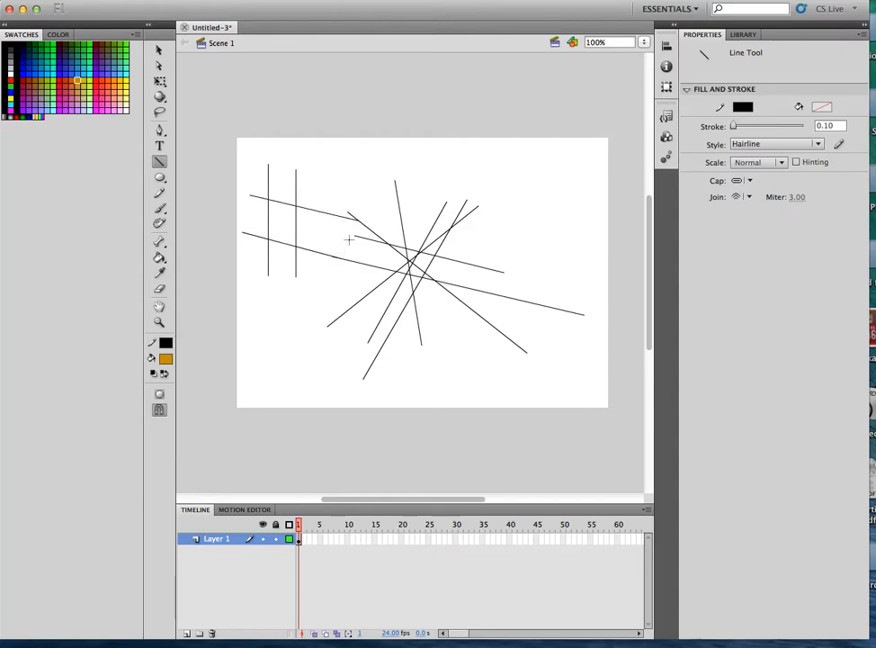
Step: Delete the crossing lines and all stray segments beyond the hash-shaped grid, trimming its slanted lines
click(158, 49)
mouse_move(364, 168)
mouse_down()
mouse_move(520, 363)
mouse_move(557, 379)
mouse_up()
key(Delete)
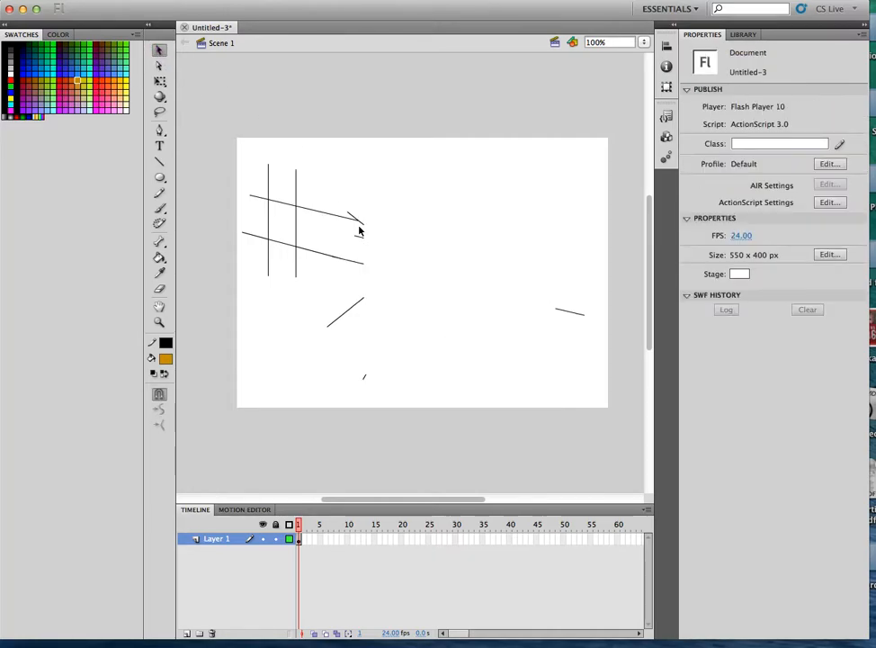
mouse_move(341, 190)
mouse_down()
mouse_move(525, 373)
mouse_move(585, 391)
mouse_up()
key(Delete)
drag(331, 192, 415, 363)
key(Delete)
drag(316, 189, 361, 370)
key(Delete)
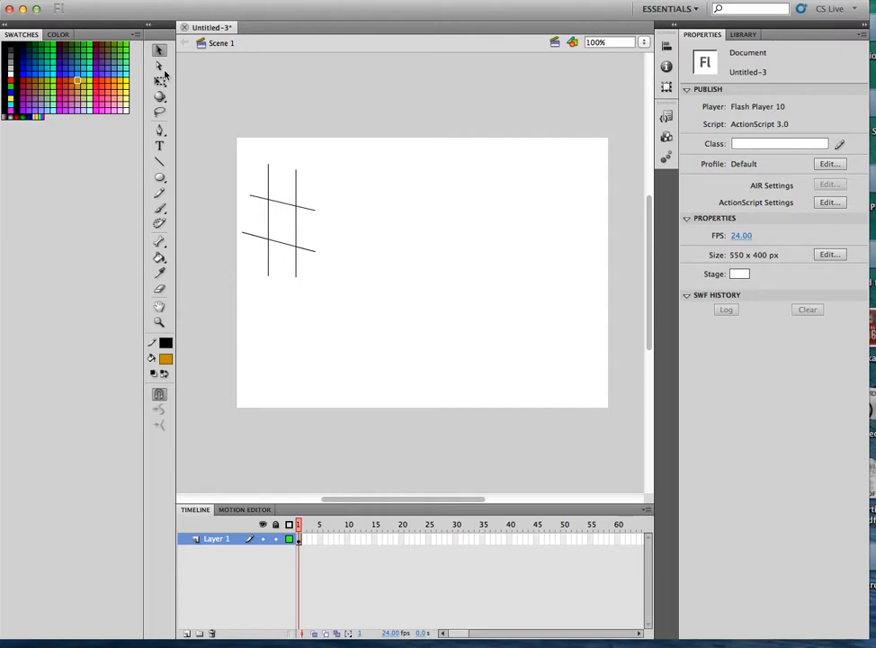
Step: Try a new line rising from the right end of the grid's upper slanted line, and undo it
click(160, 162)
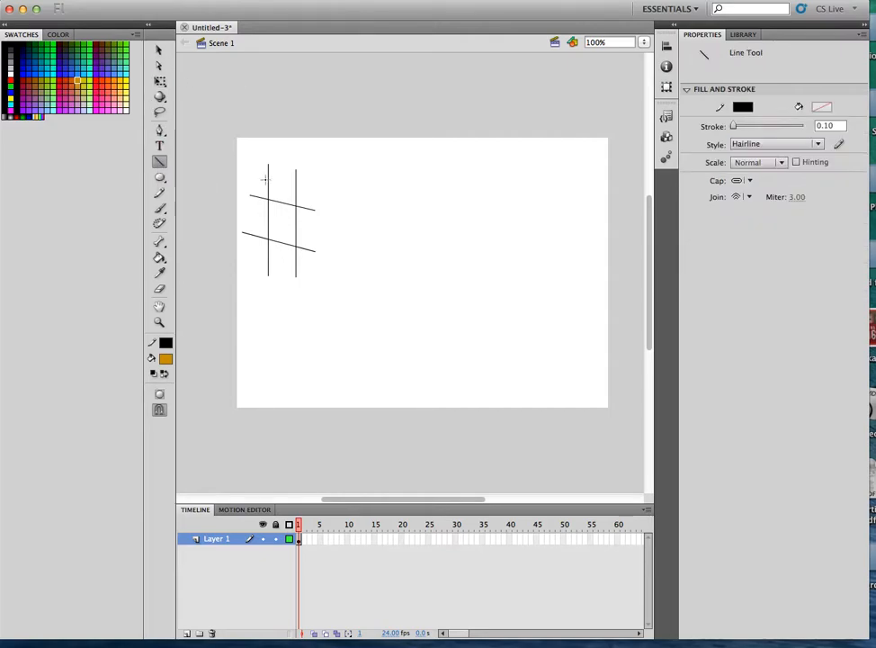
click(309, 210)
drag(311, 210, 402, 182)
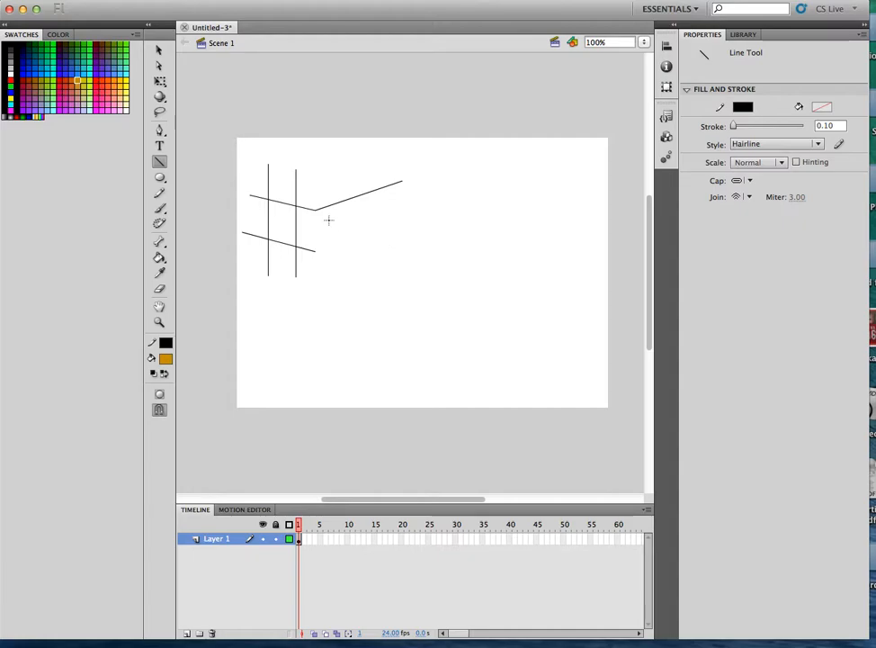
key(super+z)
Step: Lengthen the grid's right vertical line slightly upward and level the two outer segments of its upper slanted line
key(v)
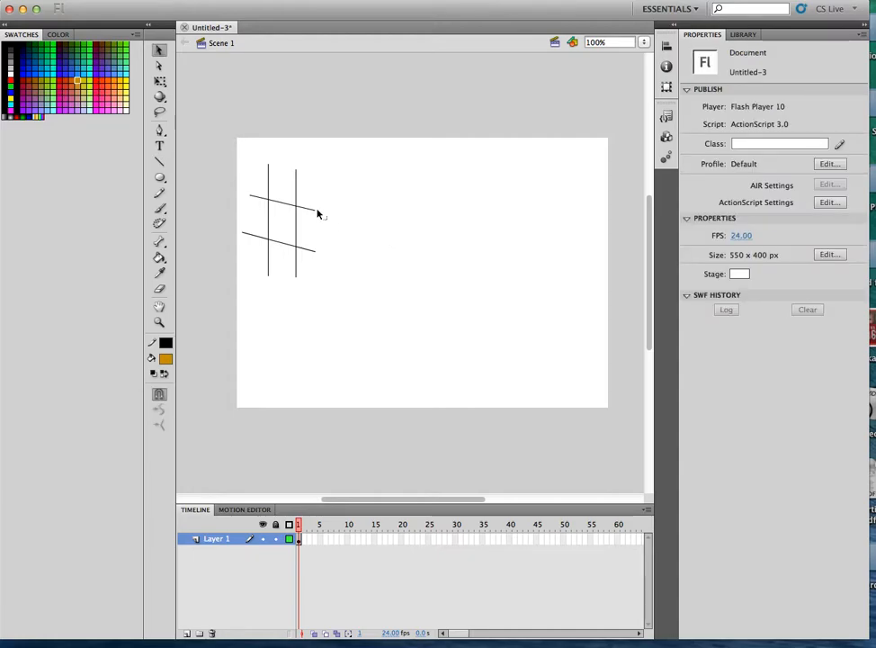
mouse_move(313, 213)
mouse_down()
mouse_move(323, 207)
mouse_move(307, 207)
mouse_move(315, 217)
mouse_up()
click(302, 209)
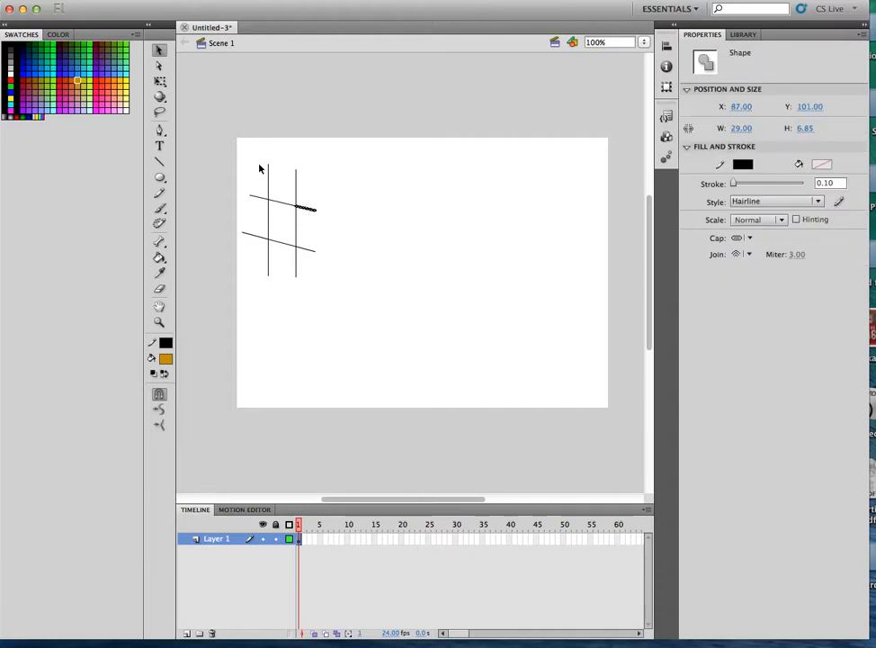
click(159, 80)
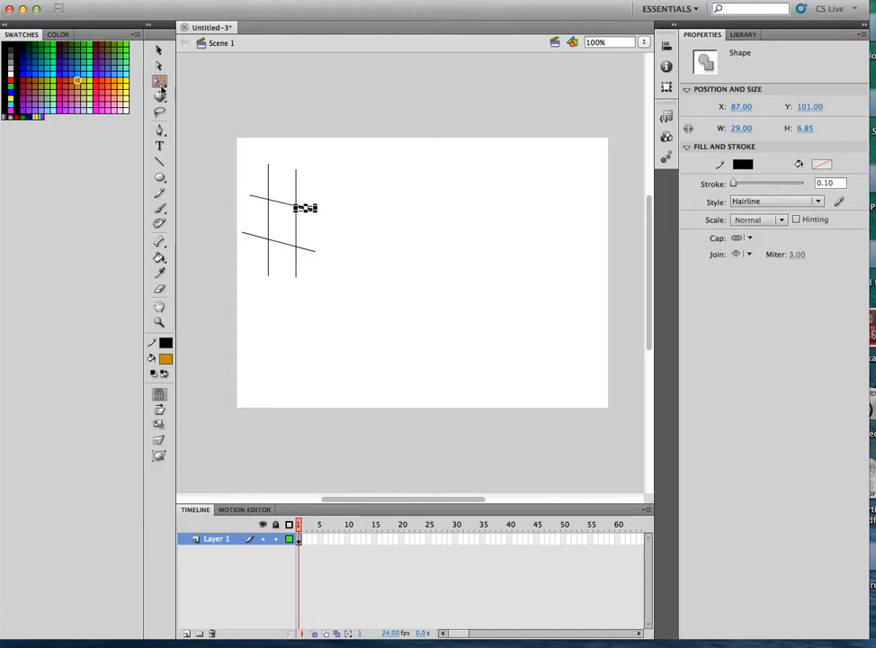
click(284, 194)
click(282, 204)
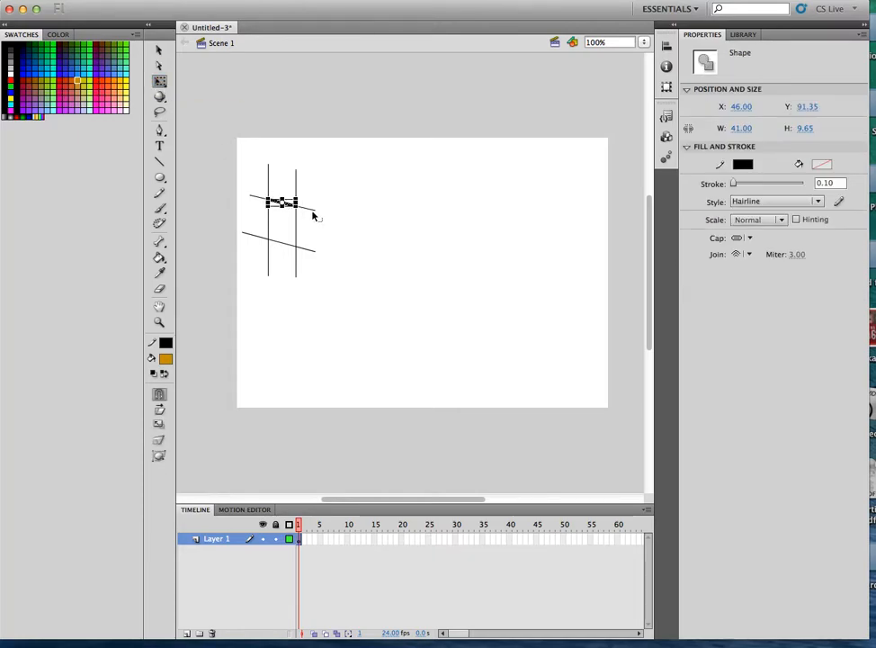
click(313, 210)
click(348, 195)
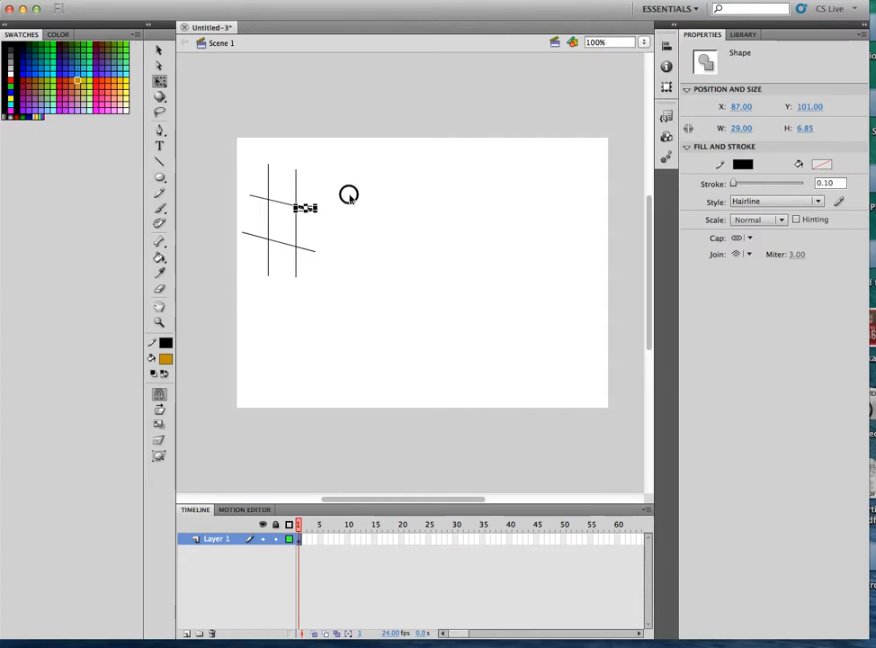
mouse_move(296, 171)
mouse_down()
mouse_move(324, 185)
mouse_move(295, 164)
mouse_up()
drag(308, 213, 323, 206)
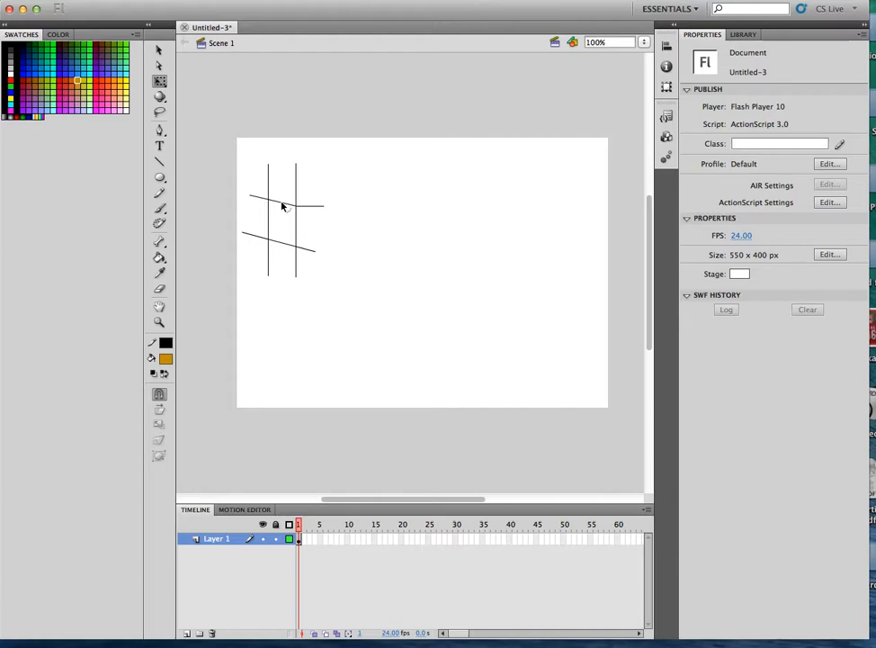
drag(252, 200, 284, 206)
Step: Level the middle segment of the grid's upper line and lower its left segment to align all three horizontally
click(284, 206)
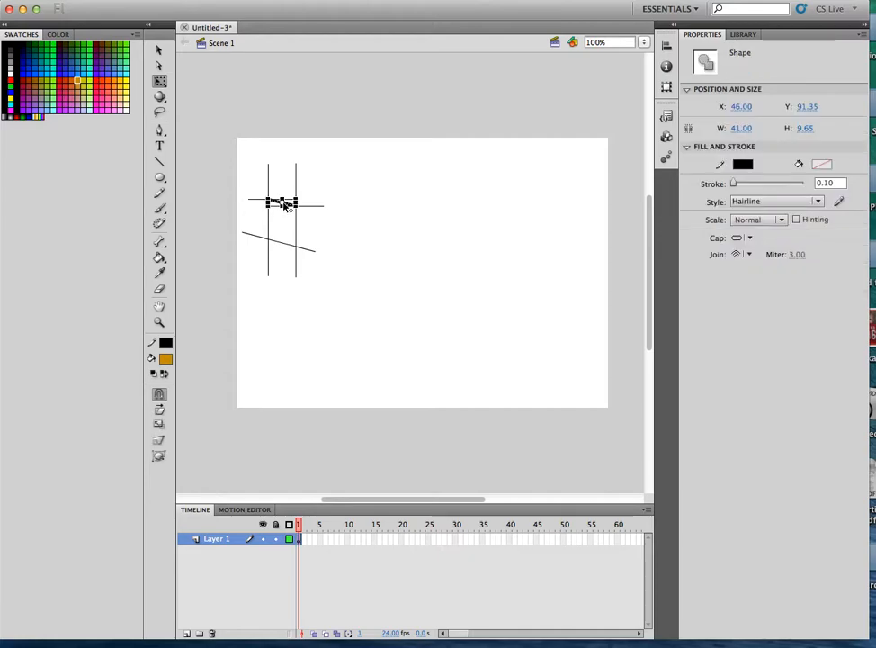
key(v)
drag(284, 207, 266, 213)
click(412, 235)
click(388, 232)
click(260, 200)
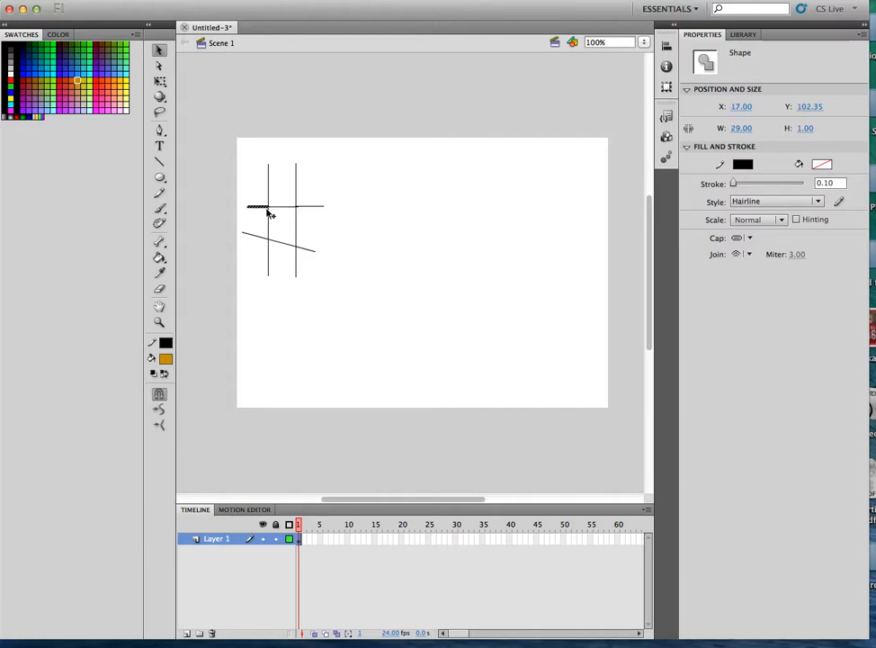
click(324, 229)
click(312, 209)
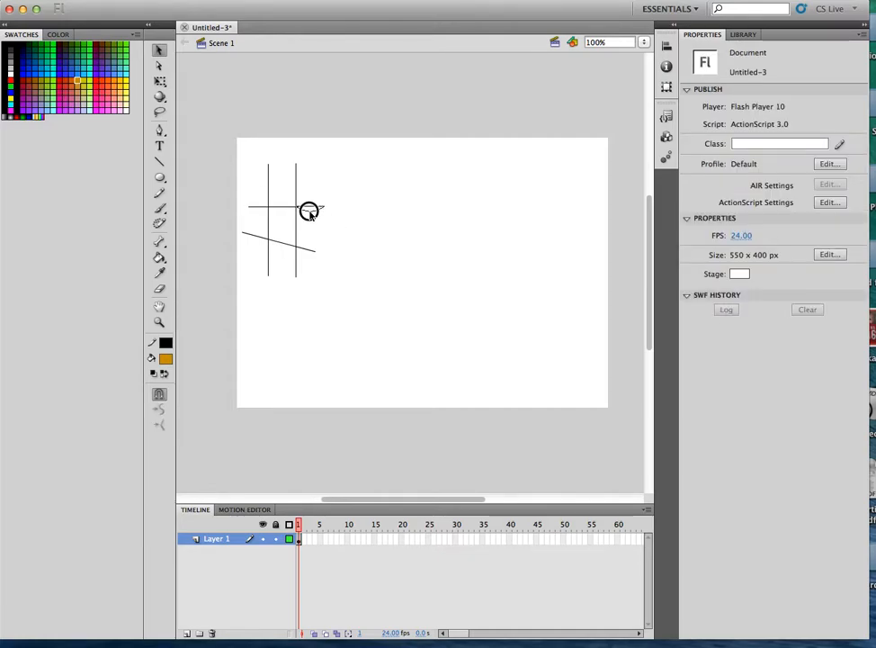
click(333, 219)
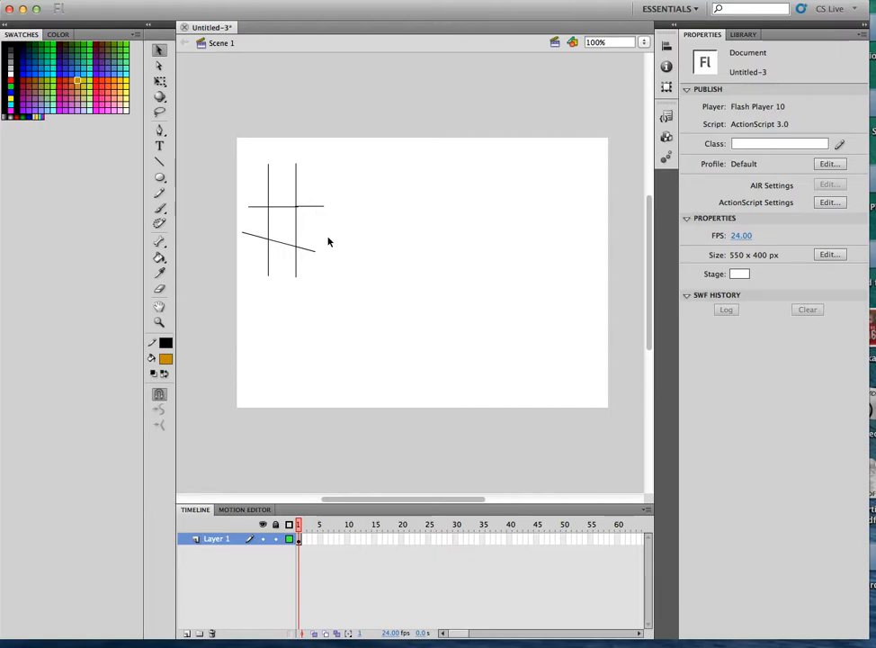
click(279, 245)
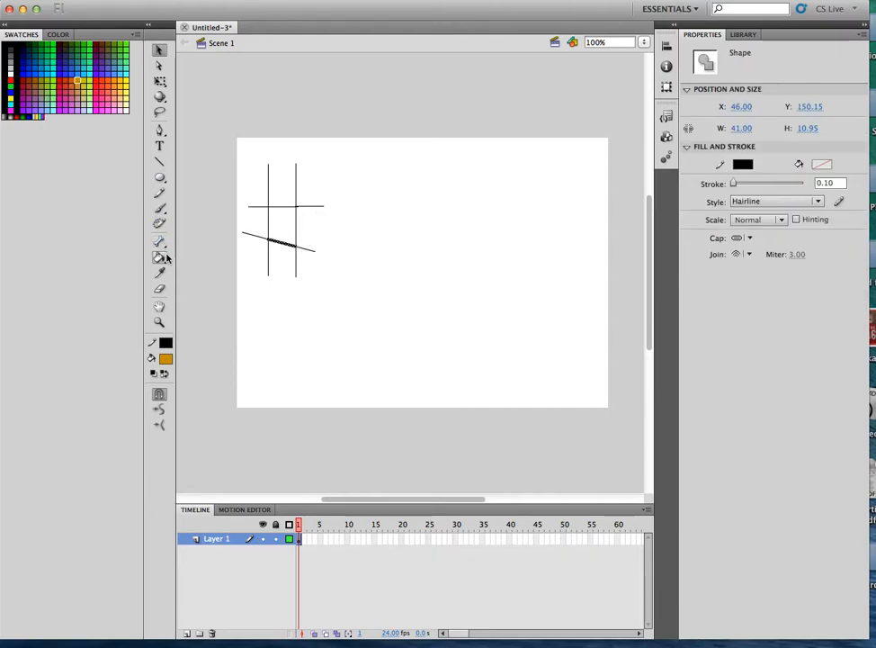
Step: Draw a long vertical line in the middle of the stage with the Line tool and extend its upper end upward
click(159, 161)
mouse_move(422, 171)
mouse_down()
mouse_move(449, 379)
mouse_move(423, 370)
mouse_move(423, 380)
mouse_up()
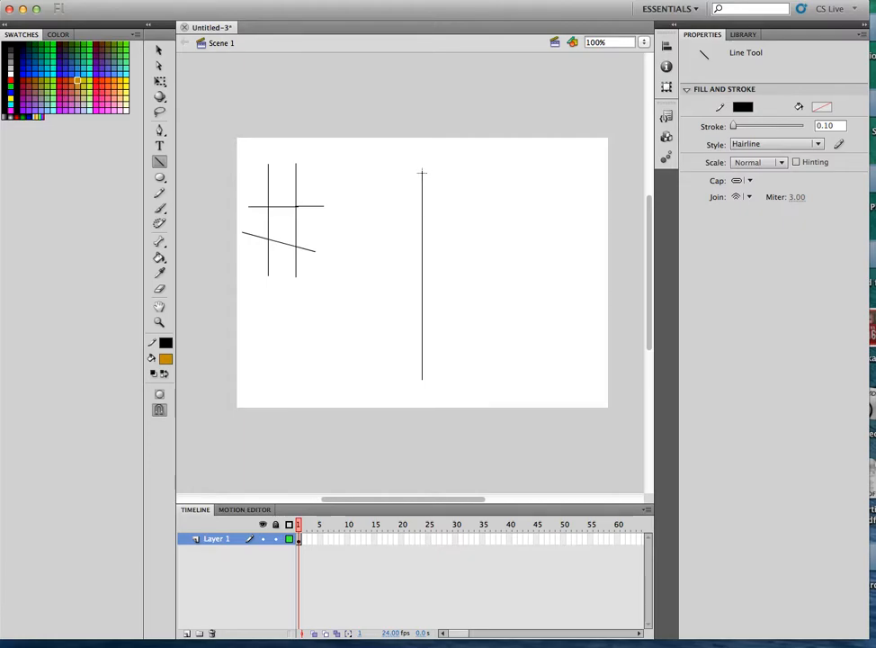
key(v)
mouse_move(423, 176)
mouse_down()
mouse_move(501, 182)
mouse_move(550, 197)
mouse_move(541, 188)
mouse_move(403, 172)
mouse_move(356, 182)
mouse_move(482, 308)
mouse_move(482, 216)
mouse_move(424, 159)
mouse_up()
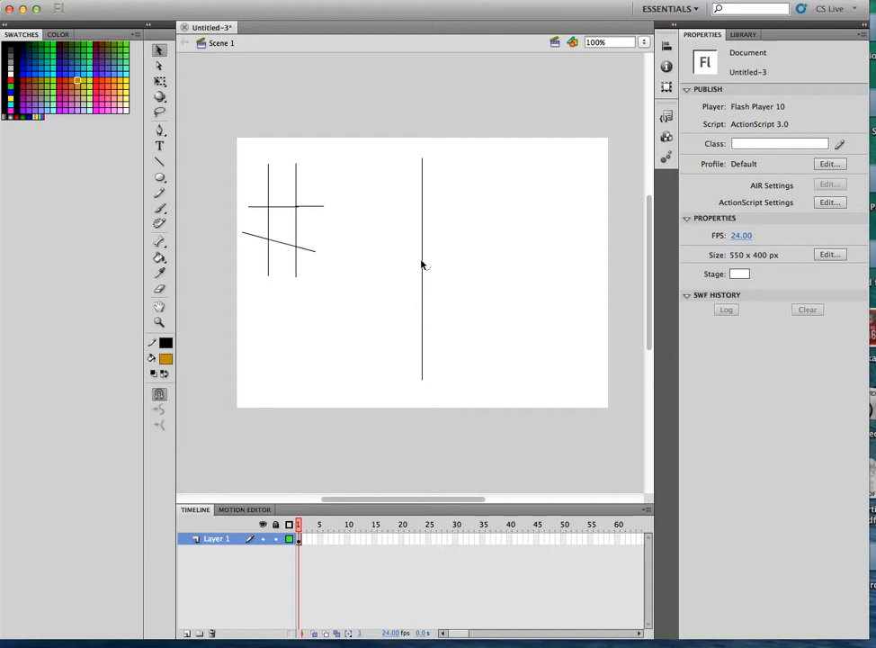
Step: Try bending the long vertical line into an arc and an S-shaped curve with the Selection tool, and undo the bends
drag(424, 268, 542, 260)
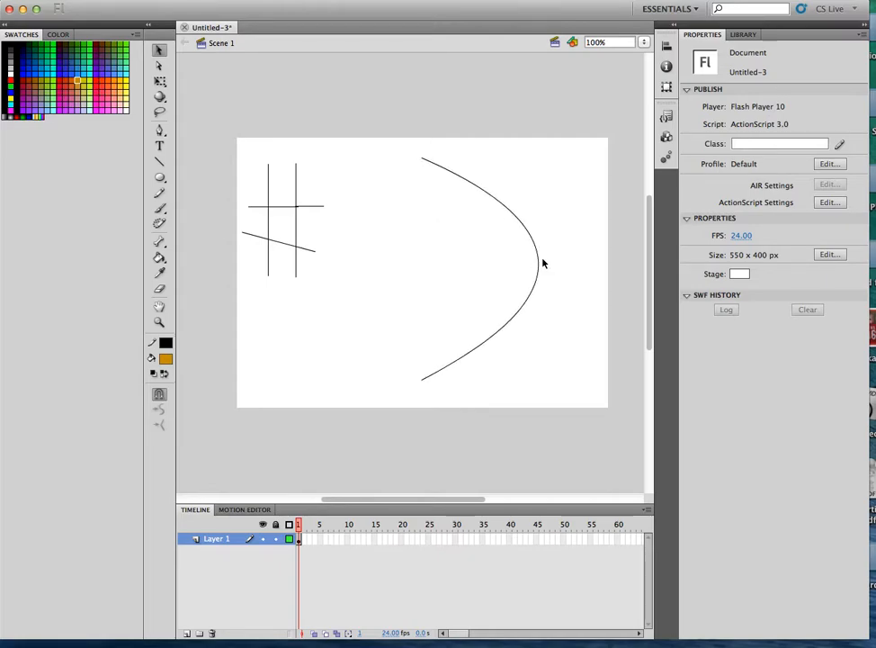
mouse_move(423, 270)
mouse_down()
mouse_move(303, 298)
mouse_move(344, 285)
mouse_move(525, 296)
mouse_up()
drag(352, 313, 558, 270)
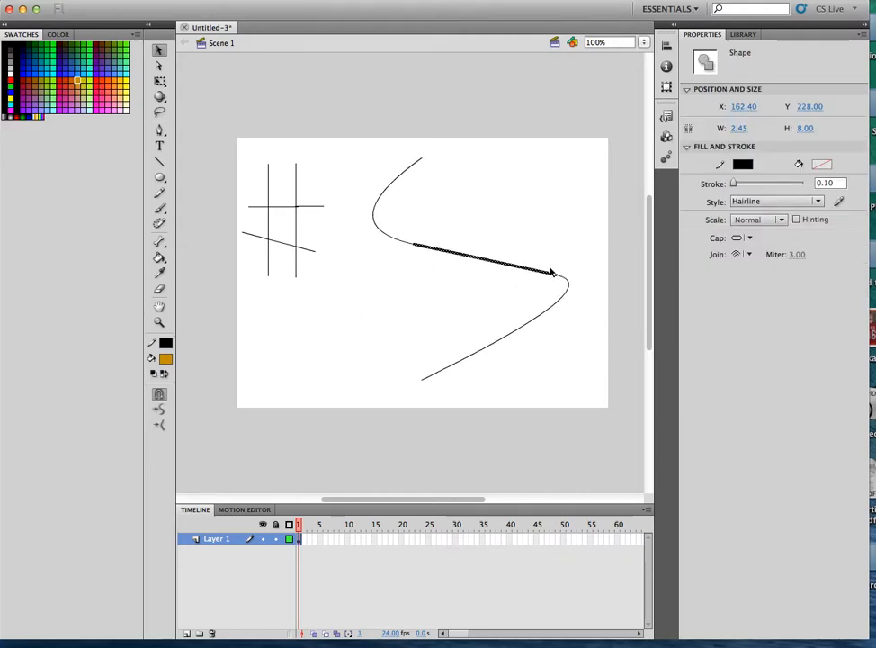
click(477, 230)
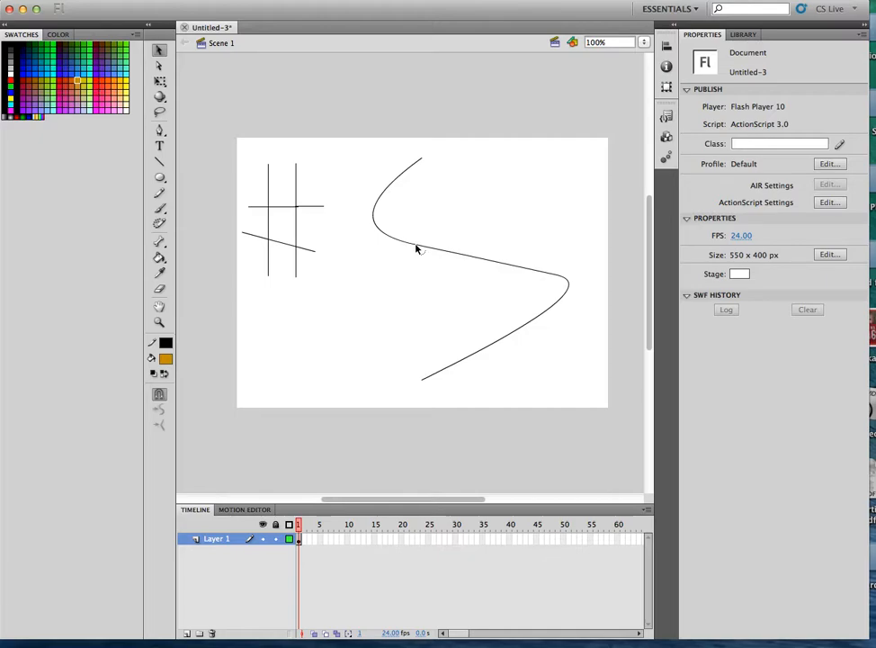
key(super+z)
key(super+z)
key(super+z)
key(super+z)
key(super+z)
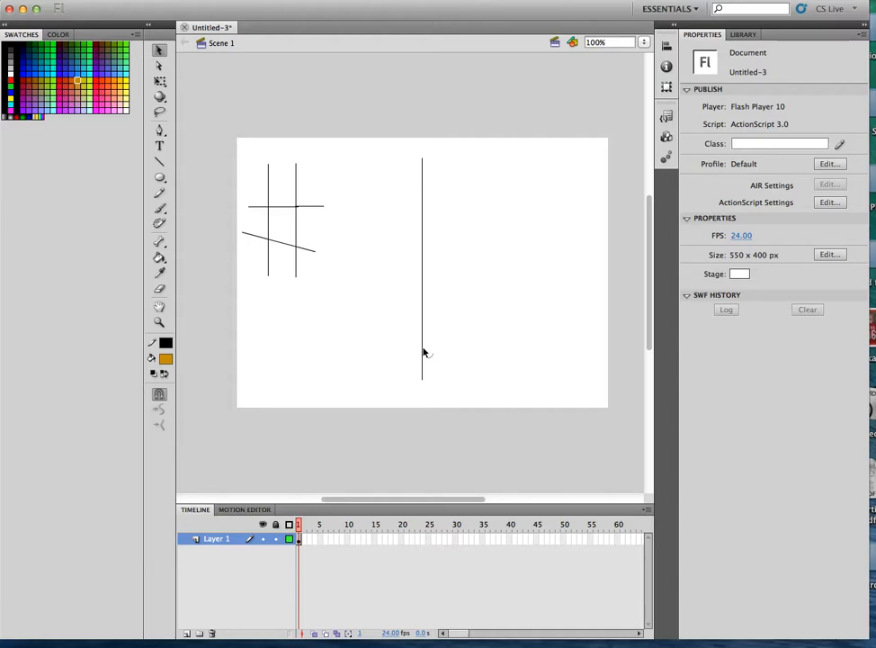
Step: Pull alternating corner points out of the long vertical line to form a zigzag, and delete all lines from the stage
mouse_move(423, 353)
mouse_down()
mouse_move(446, 348)
mouse_move(396, 299)
mouse_up()
drag(404, 255, 472, 257)
drag(447, 210, 466, 194)
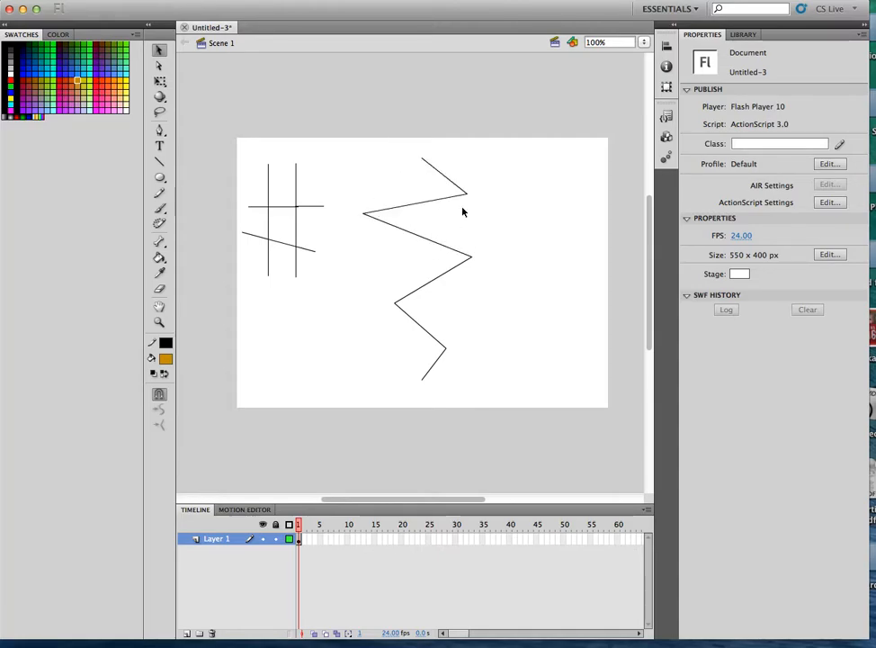
drag(434, 282, 380, 348)
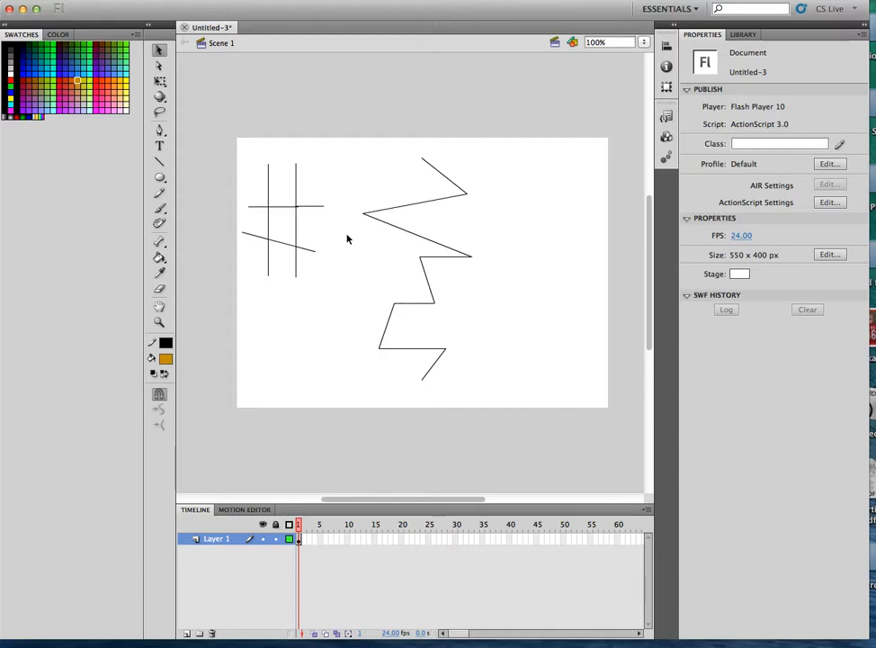
mouse_move(242, 149)
mouse_down()
mouse_move(555, 366)
mouse_move(553, 390)
mouse_up()
key(Delete)
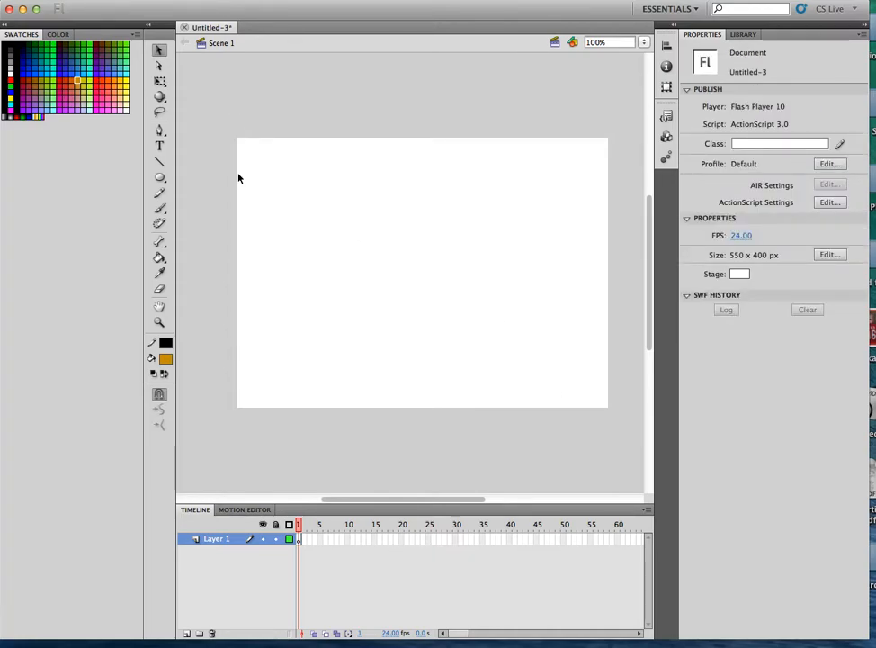
Step: Draw six orange ovals with black outlines using the Oval tool: a large one in the middle and five smaller ones around it
click(160, 178)
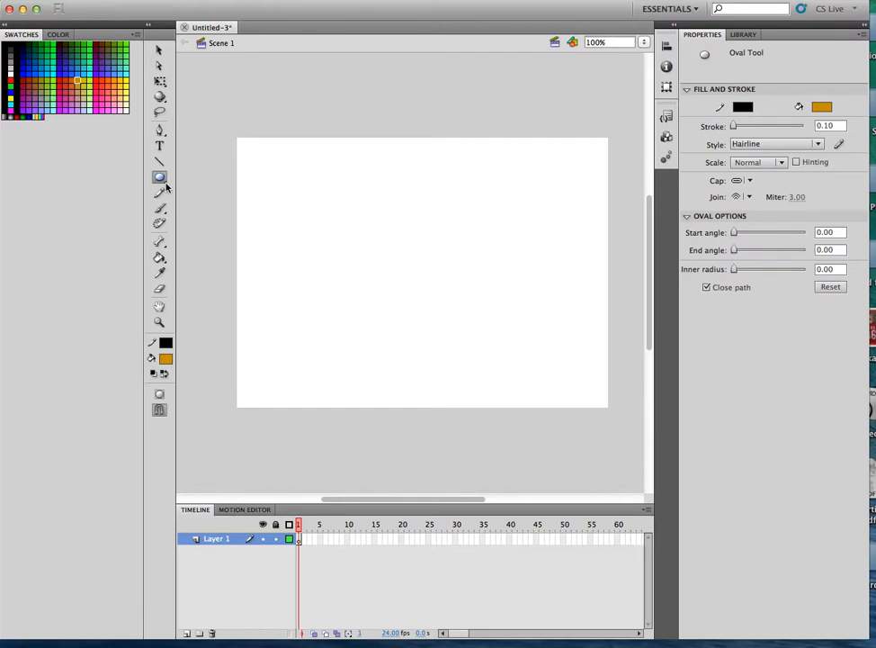
click(165, 182)
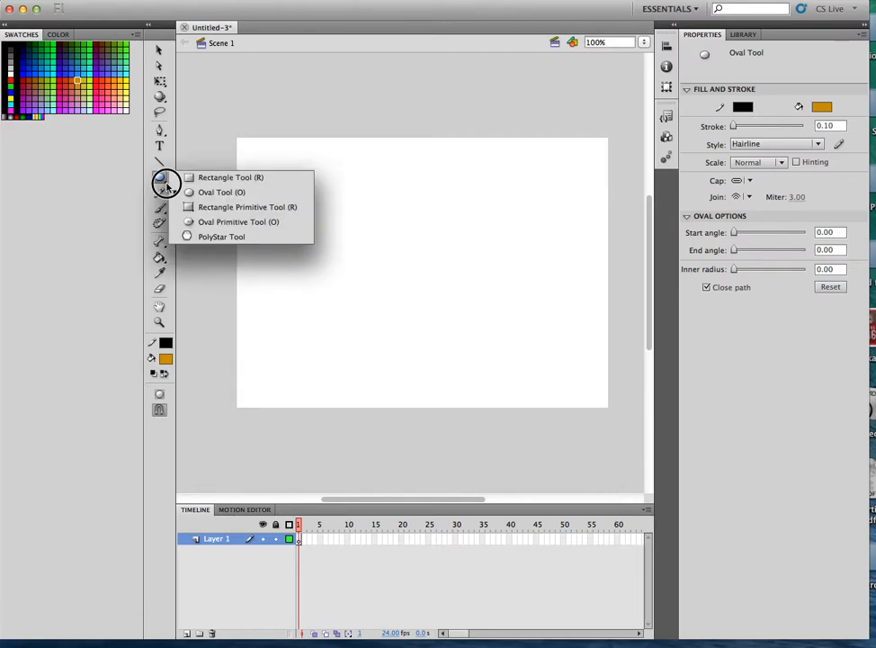
click(217, 194)
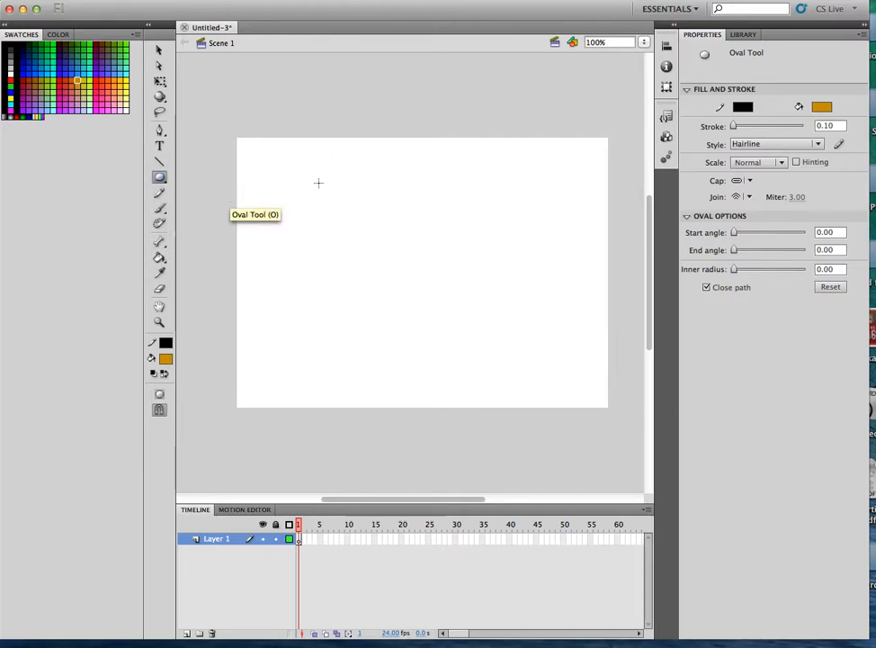
drag(297, 173, 478, 338)
drag(478, 183, 555, 238)
mouse_move(528, 299)
mouse_down()
mouse_move(559, 358)
mouse_move(579, 369)
mouse_up()
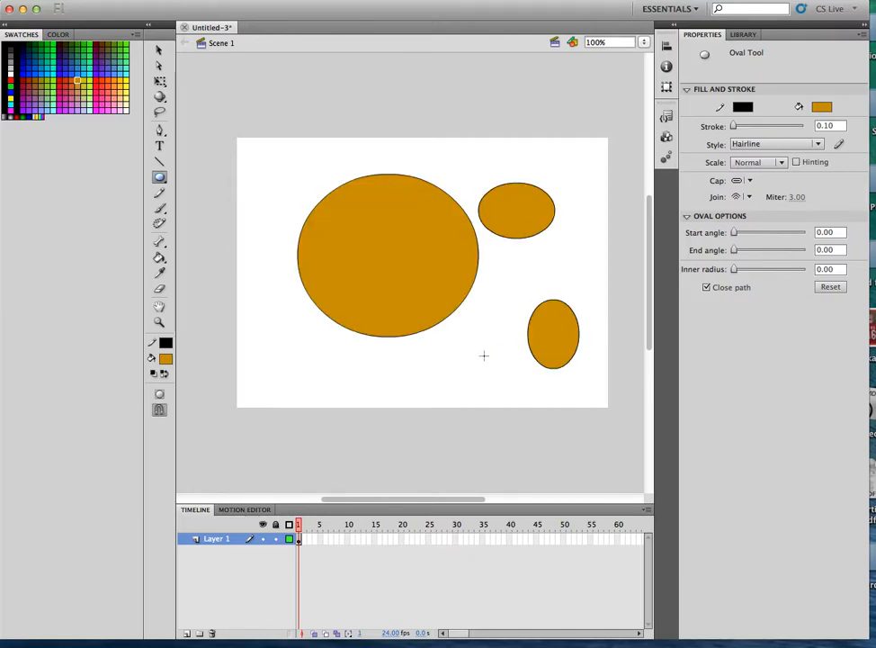
drag(484, 356, 359, 382)
drag(281, 326, 342, 393)
mouse_move(261, 154)
mouse_down()
mouse_move(280, 189)
mouse_move(398, 278)
mouse_move(309, 204)
mouse_move(306, 188)
mouse_up()
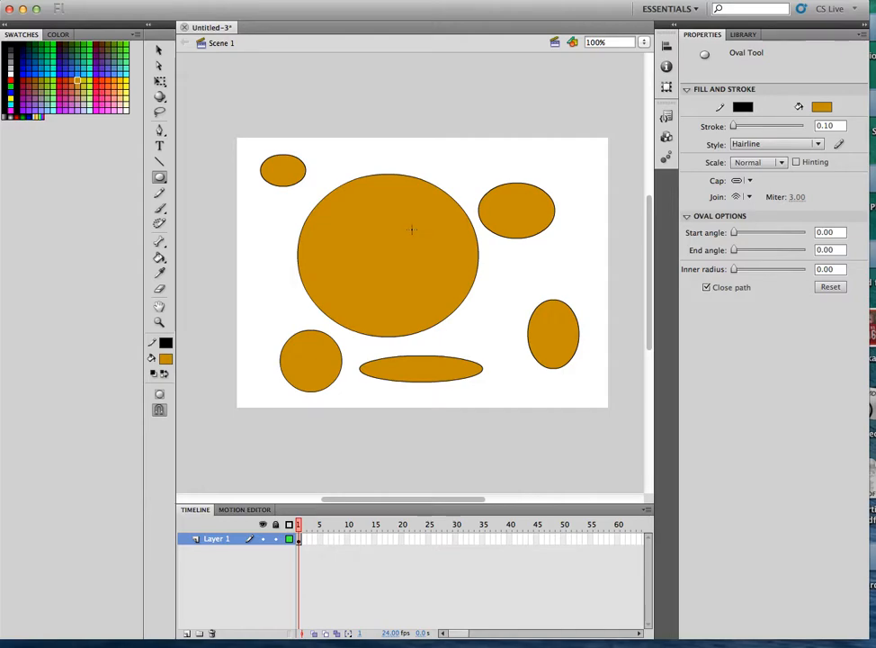
Step: Try moving the small upper-left oval's fill to the stage's upper-right corner and back onto its outline, and undo the return
click(160, 52)
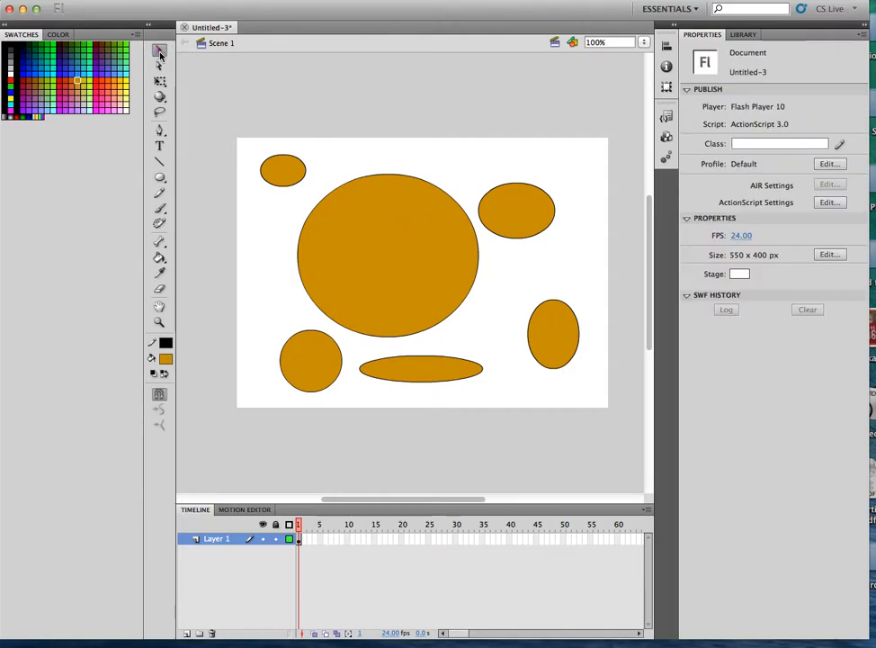
click(402, 251)
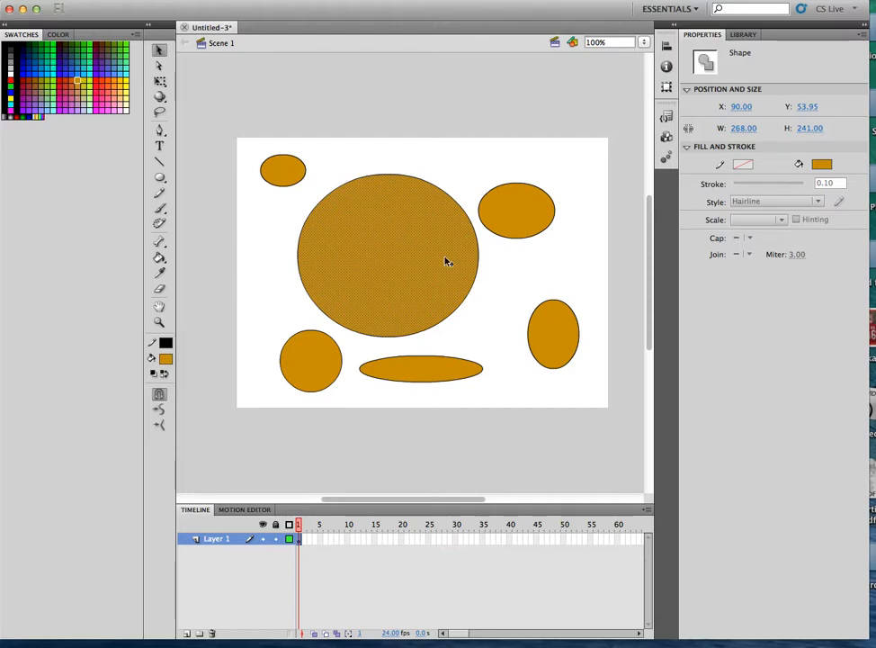
click(287, 171)
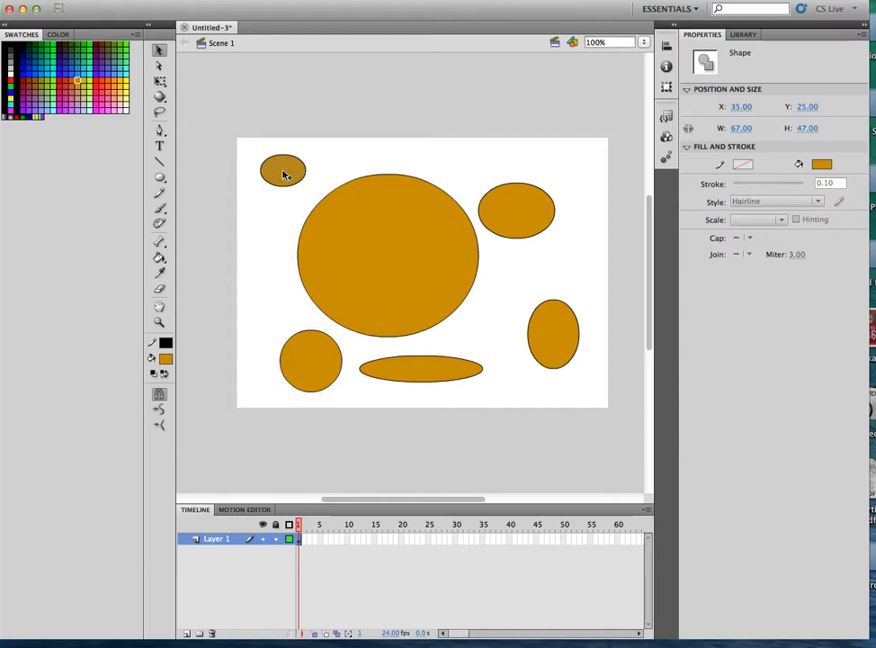
drag(284, 174, 569, 161)
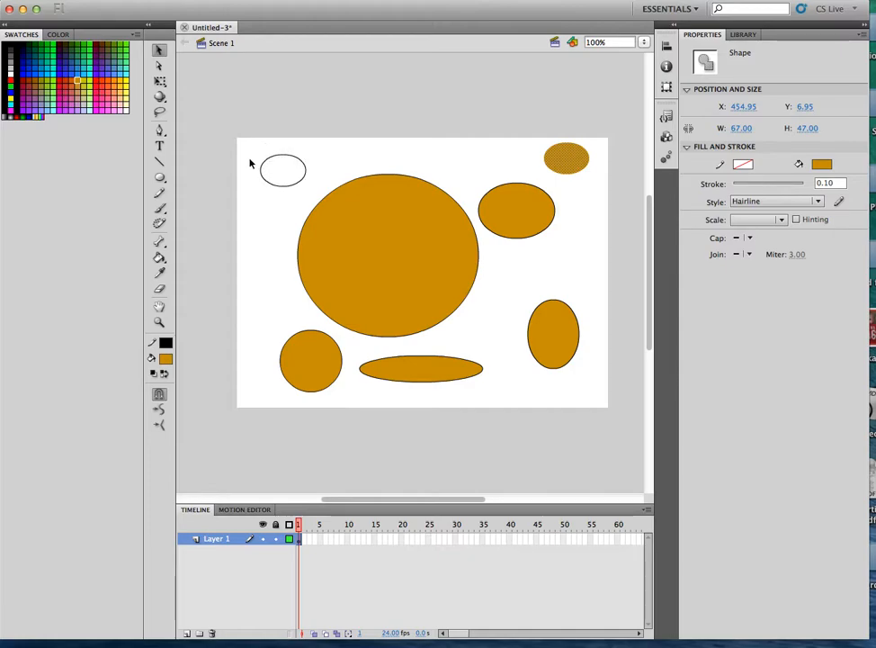
drag(575, 154, 298, 168)
click(324, 162)
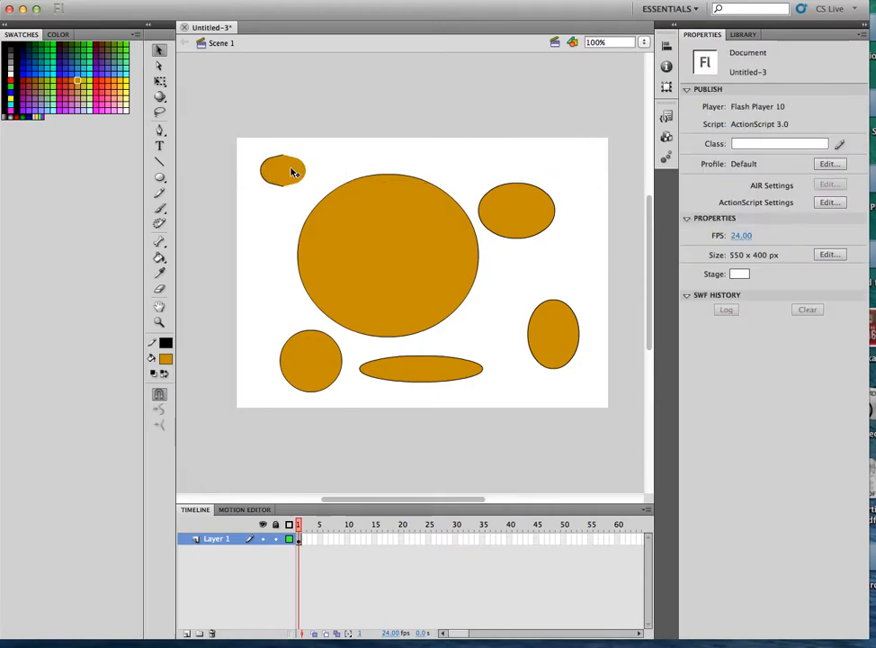
click(293, 161)
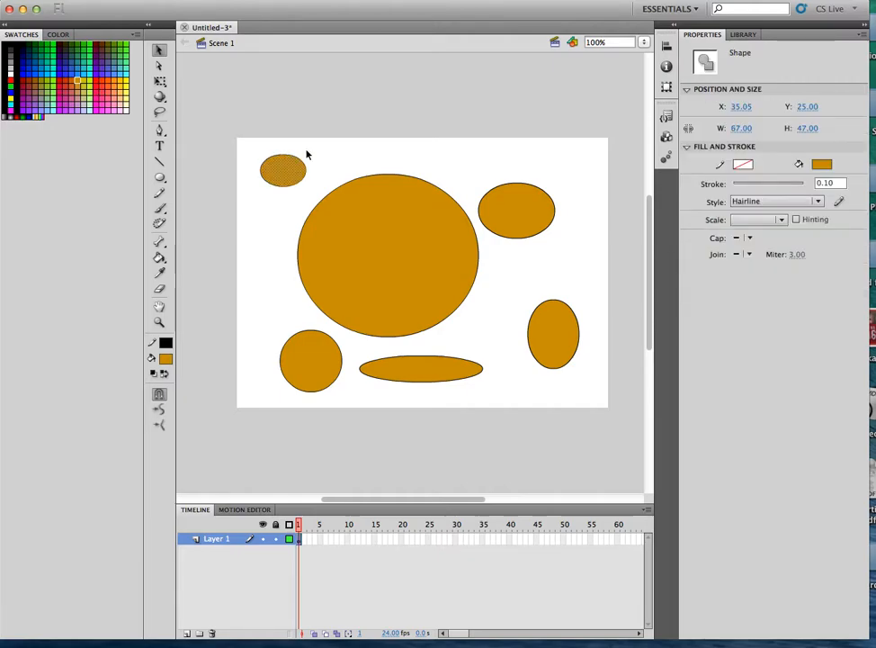
click(316, 142)
click(295, 172)
key(ctrl+z)
Step: Move the small upper-left oval's outline to about X 27, Y 54 and place its fill just above the large oval's upper-left edge
mouse_move(558, 154)
mouse_down()
mouse_move(349, 151)
mouse_move(299, 180)
mouse_move(280, 216)
mouse_move(295, 194)
mouse_up()
click(304, 172)
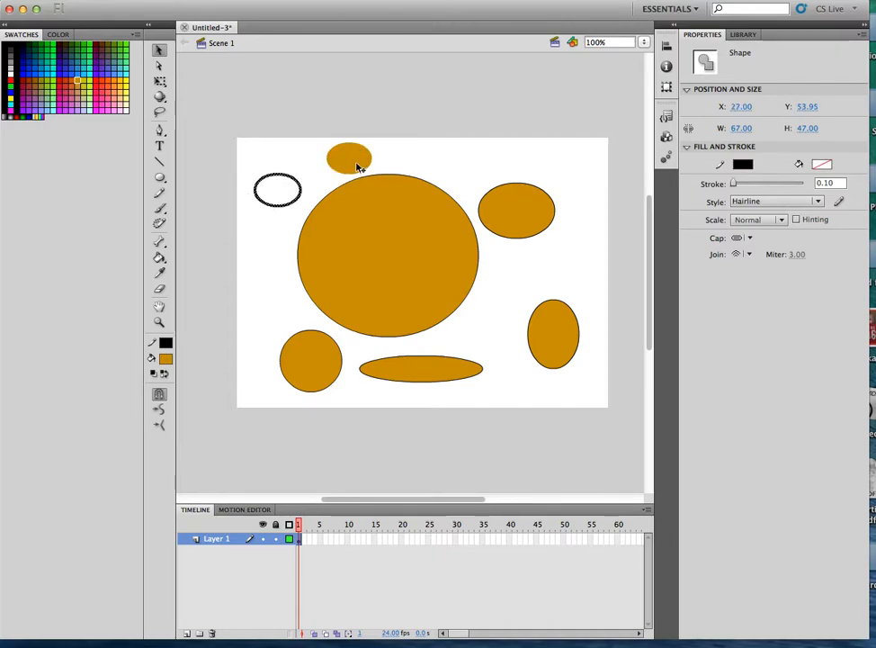
drag(356, 160, 337, 158)
Step: Try moving the large oval's fill out of its outline, and undo the move
drag(416, 236, 389, 241)
key(super+z)
key(super+z)
key(super+z)
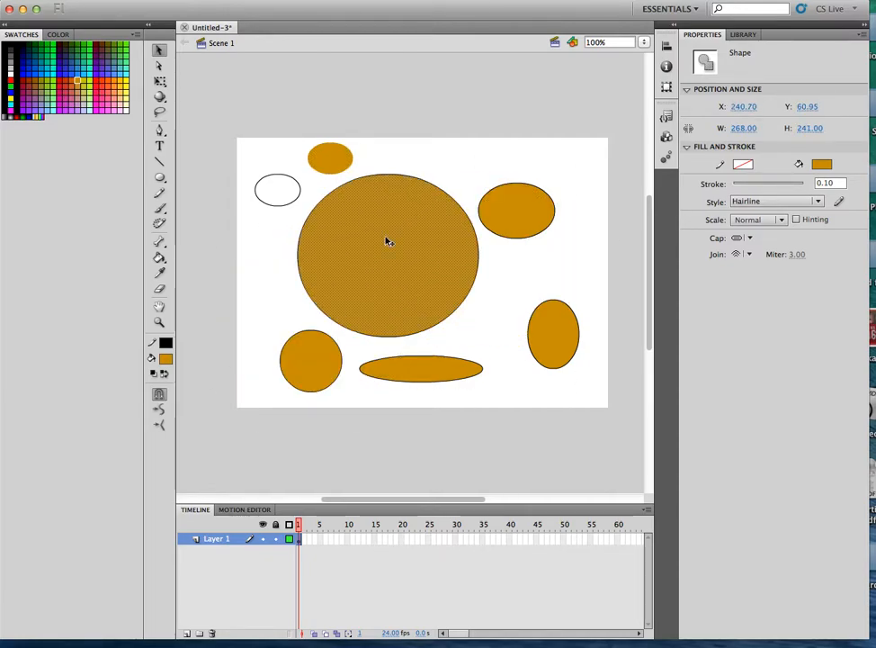
Step: Select the upper-right oval's fill and outline together and move the whole oval upward to about Y 32
click(466, 160)
drag(471, 160, 593, 245)
click(482, 163)
drag(470, 153, 476, 238)
key(q)
drag(515, 210, 521, 253)
click(527, 244)
click(497, 164)
key(ctrl+z)
click(528, 239)
key(ctrl+z)
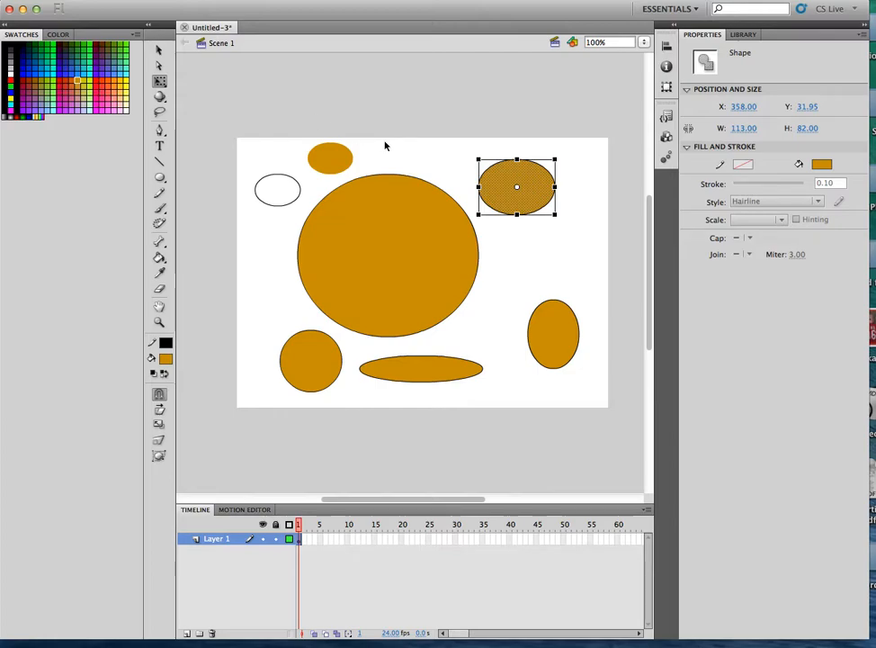
click(448, 151)
click(159, 50)
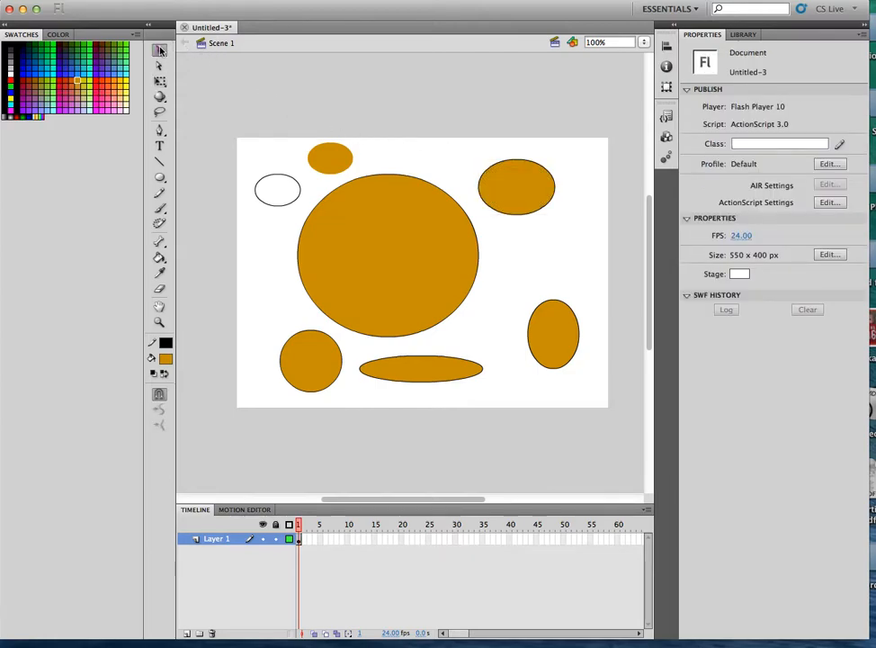
Step: Change the fill of the upper-right oval to bright blue
click(512, 190)
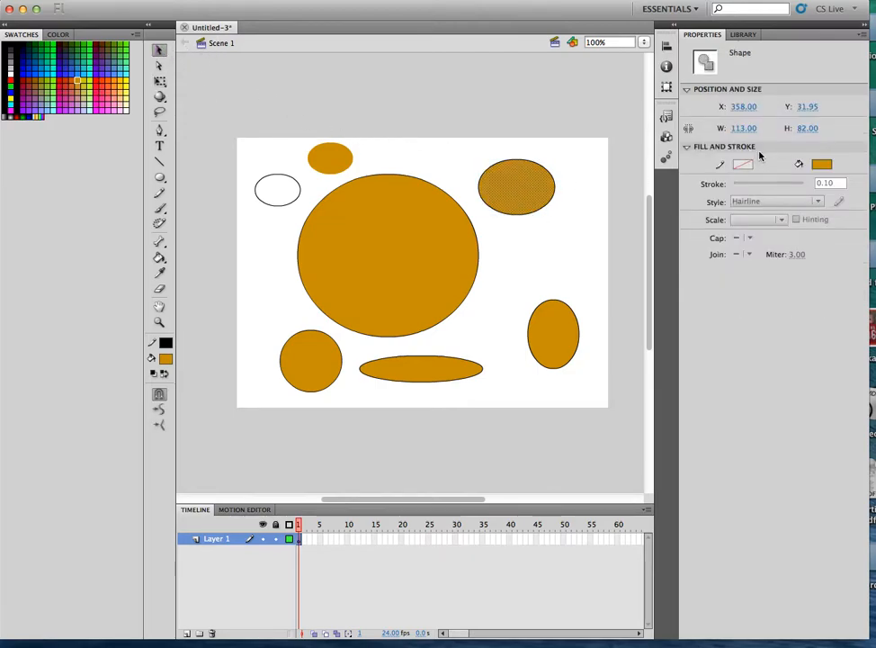
click(822, 164)
click(866, 245)
Step: Change the fill of the lower-right oval to bright green
click(554, 330)
click(823, 165)
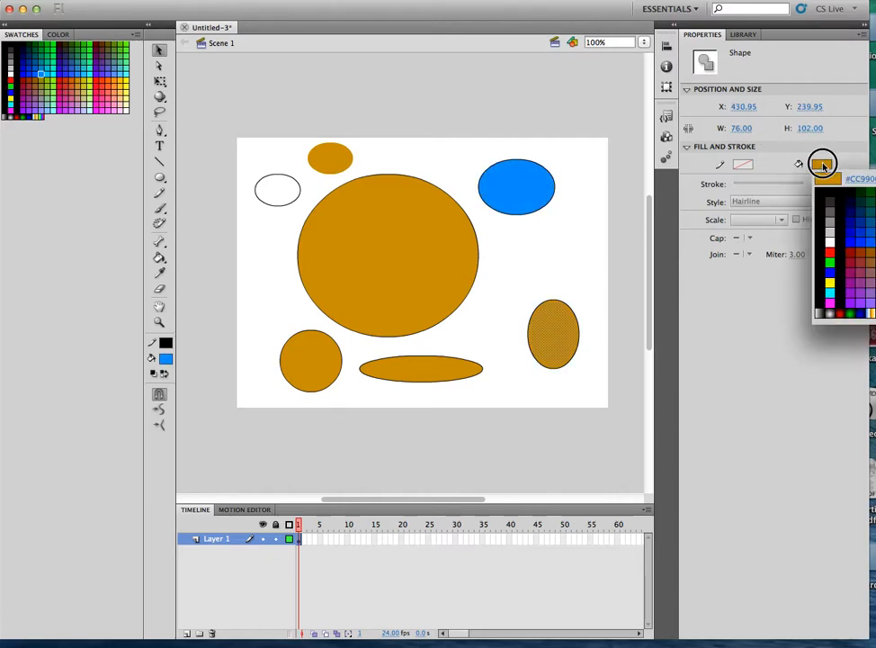
click(875, 194)
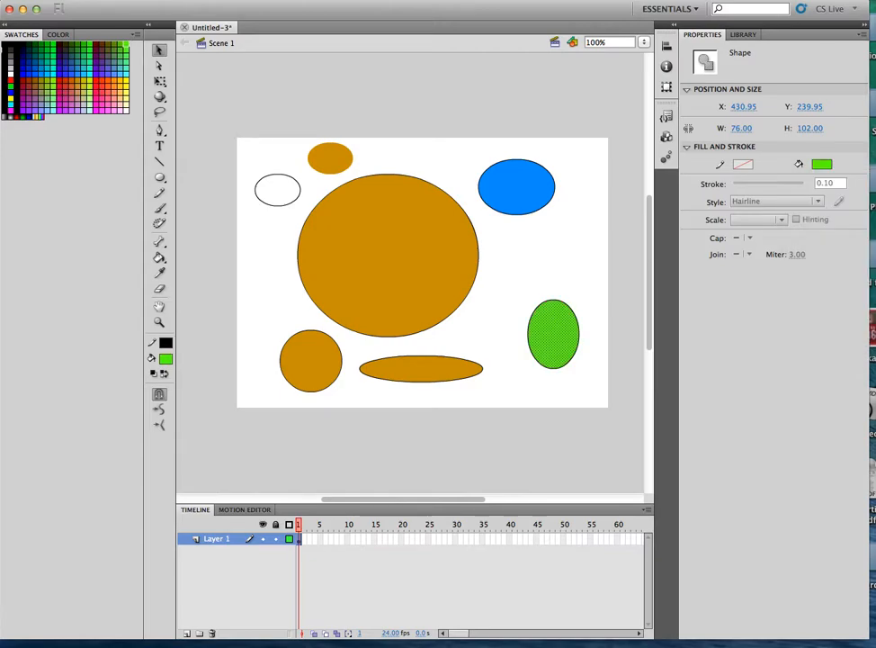
Step: Select the green oval's outline and change its stroke colour to dark blue
click(742, 165)
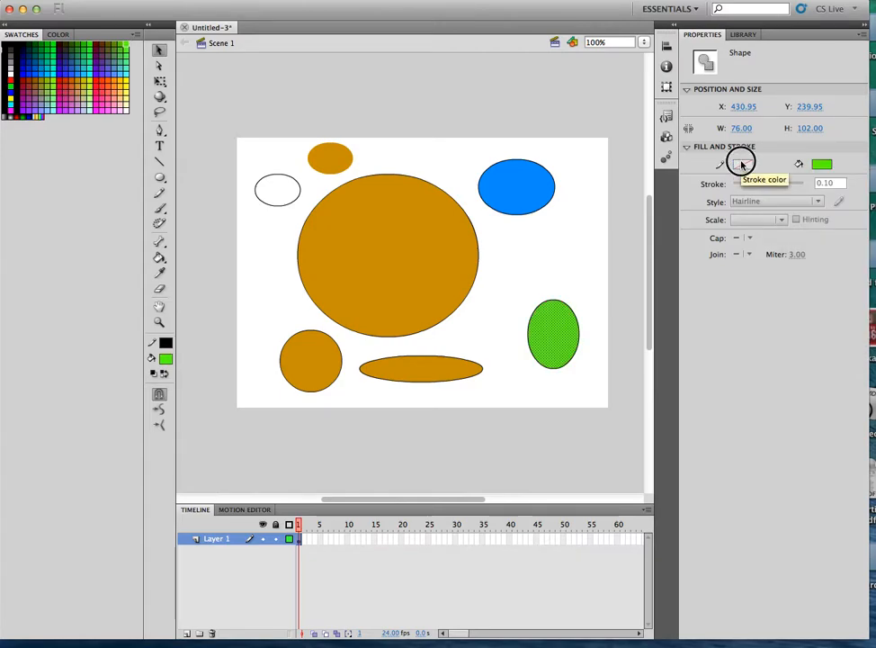
click(537, 313)
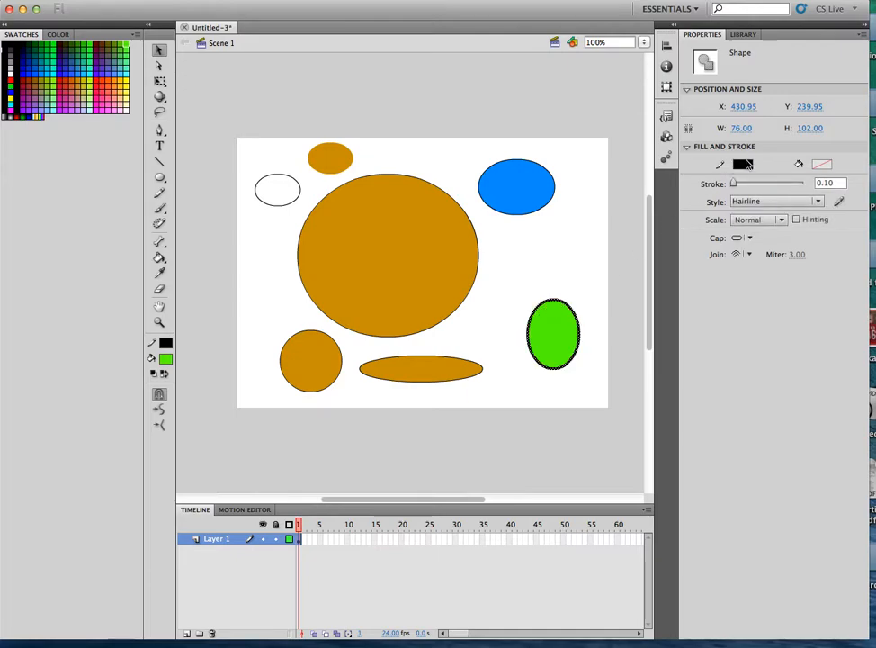
click(747, 164)
click(836, 232)
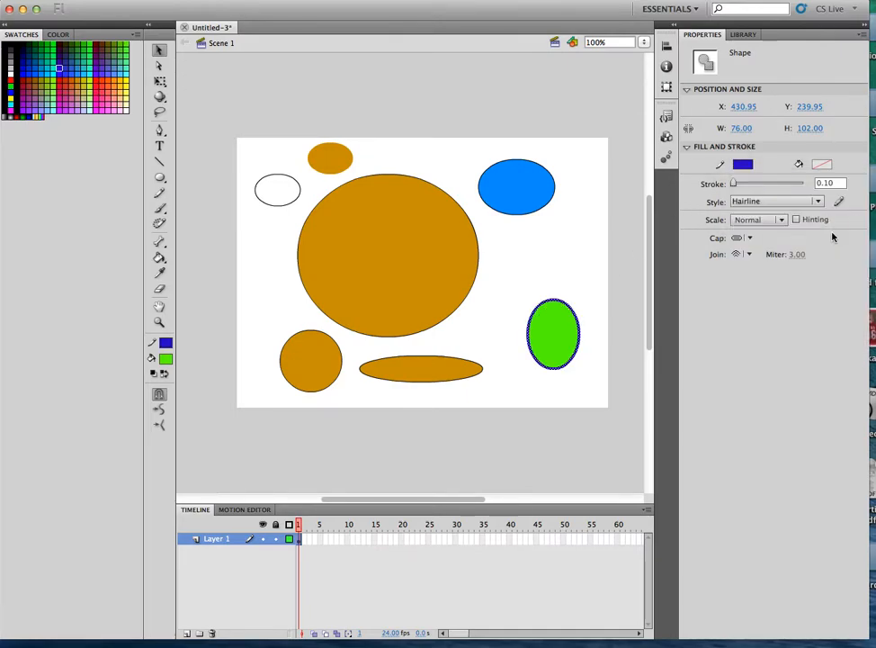
Step: Give the green oval's outline the Dashed style, trying a 29.30 stroke before reducing it to a thin line
mouse_move(736, 183)
mouse_down()
mouse_move(842, 187)
mouse_move(768, 186)
mouse_move(714, 203)
mouse_move(750, 185)
mouse_up()
click(818, 202)
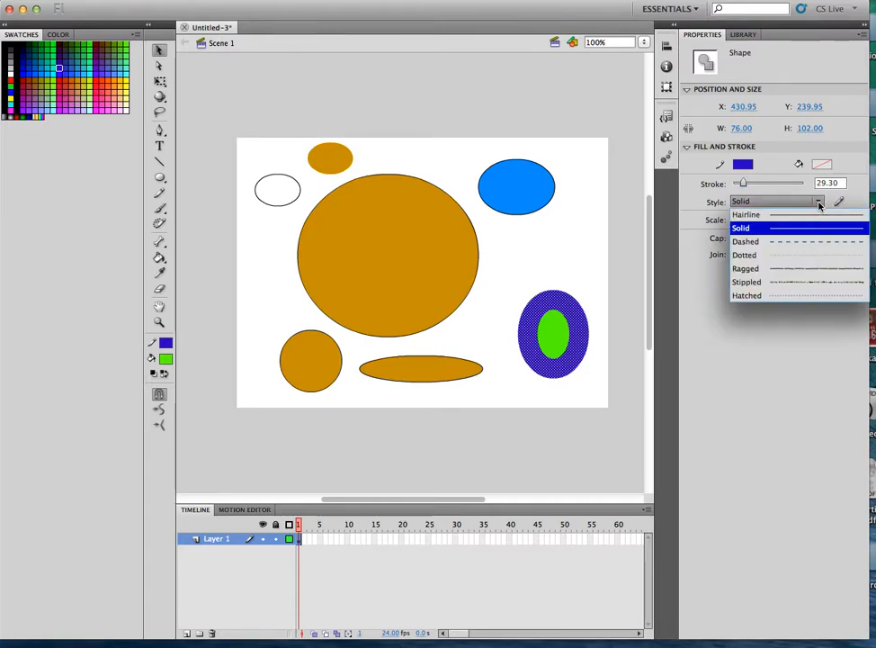
click(782, 243)
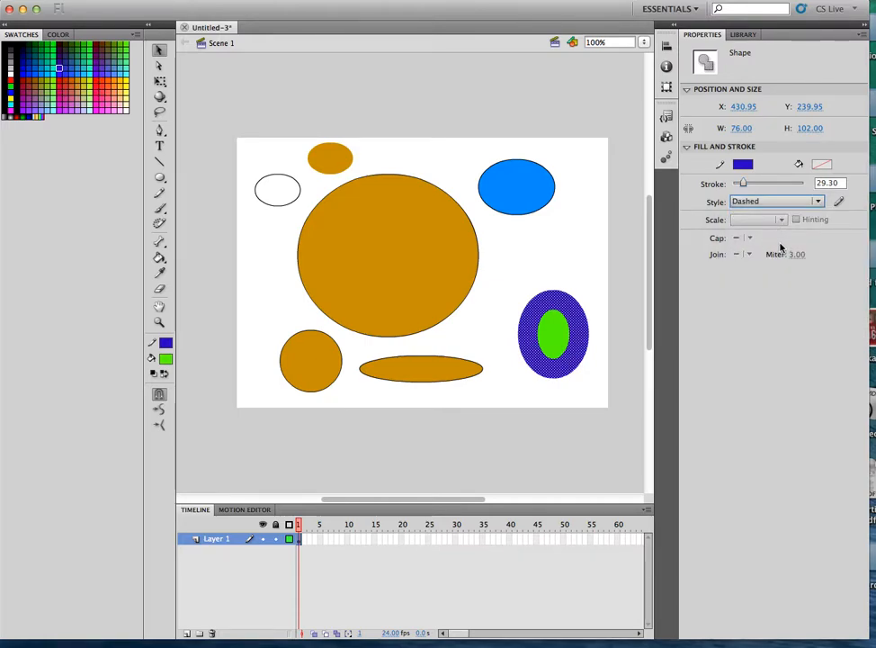
drag(744, 186, 731, 184)
click(594, 245)
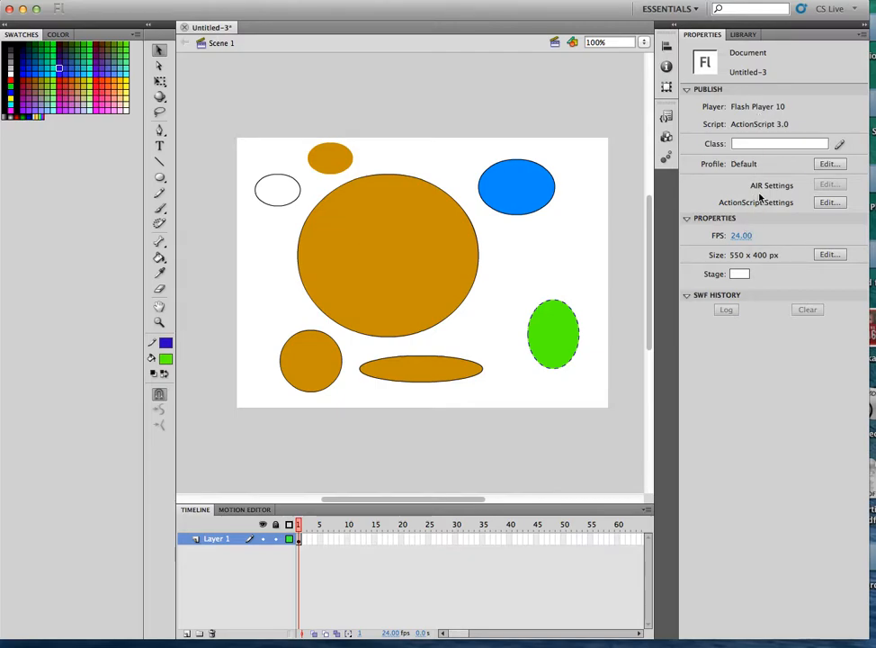
Step: Erase bands through the large, small and blue ovals with the Eraser tool, leaving the green oval intact
click(556, 326)
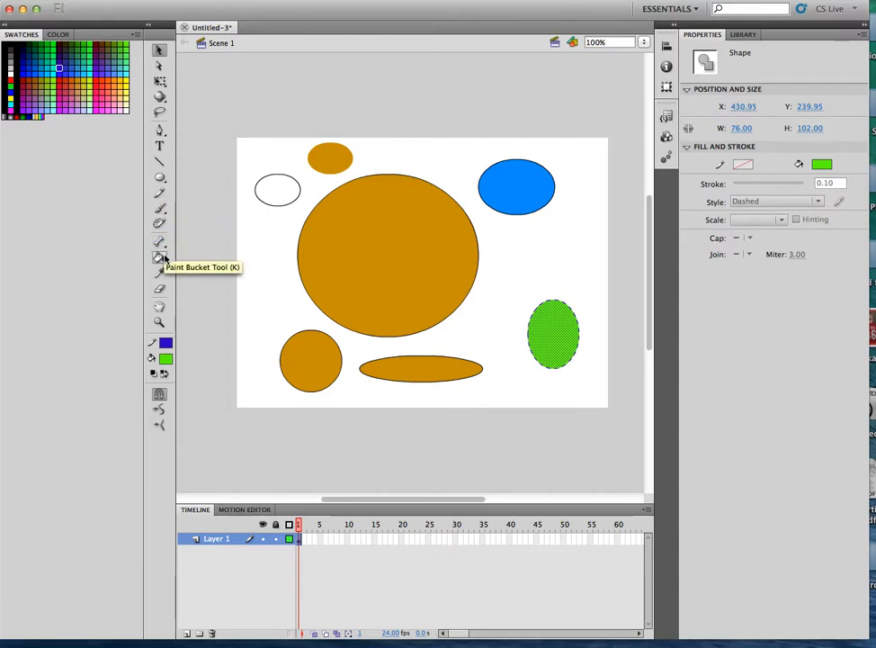
click(158, 290)
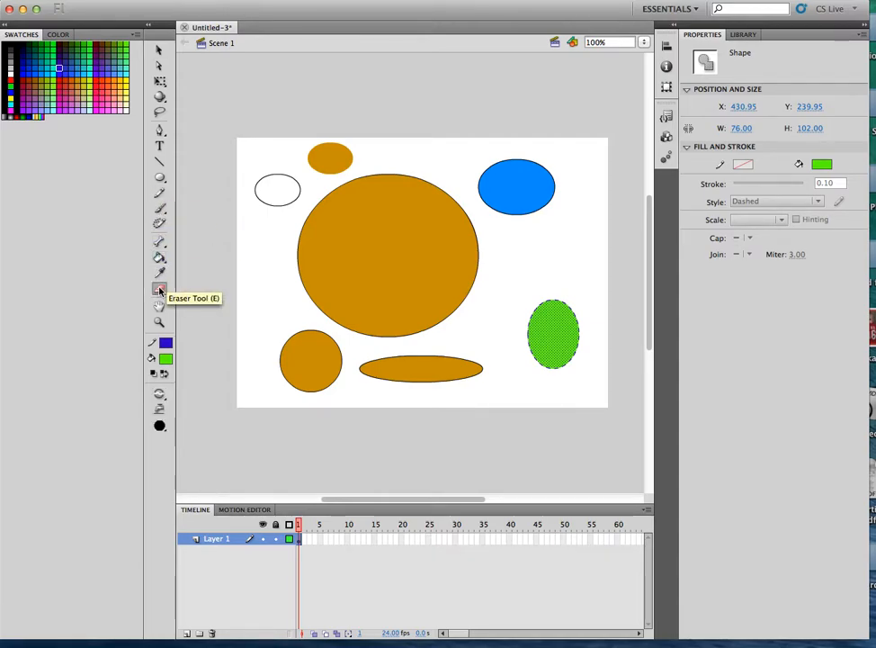
mouse_move(274, 242)
mouse_down()
mouse_move(525, 253)
mouse_move(307, 285)
mouse_up()
drag(302, 202, 463, 225)
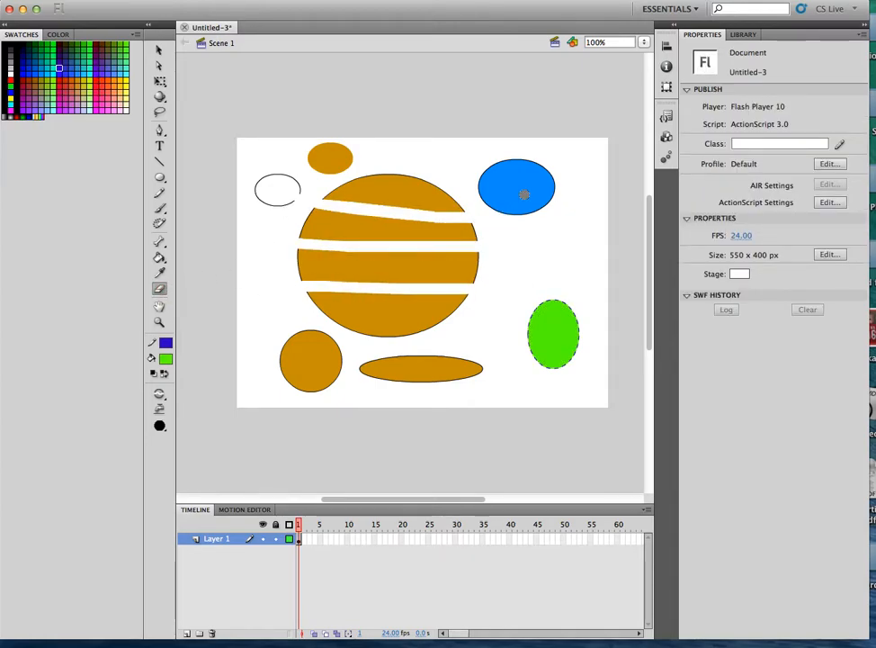
drag(552, 172, 508, 211)
mouse_move(377, 177)
mouse_down()
mouse_move(288, 251)
mouse_move(479, 195)
mouse_move(443, 263)
mouse_move(395, 318)
mouse_move(395, 355)
mouse_move(374, 369)
mouse_move(489, 370)
mouse_move(423, 380)
mouse_move(385, 332)
mouse_move(419, 282)
mouse_move(357, 276)
mouse_move(422, 272)
mouse_move(347, 315)
mouse_move(320, 292)
mouse_move(431, 333)
mouse_move(406, 281)
mouse_move(369, 284)
mouse_up()
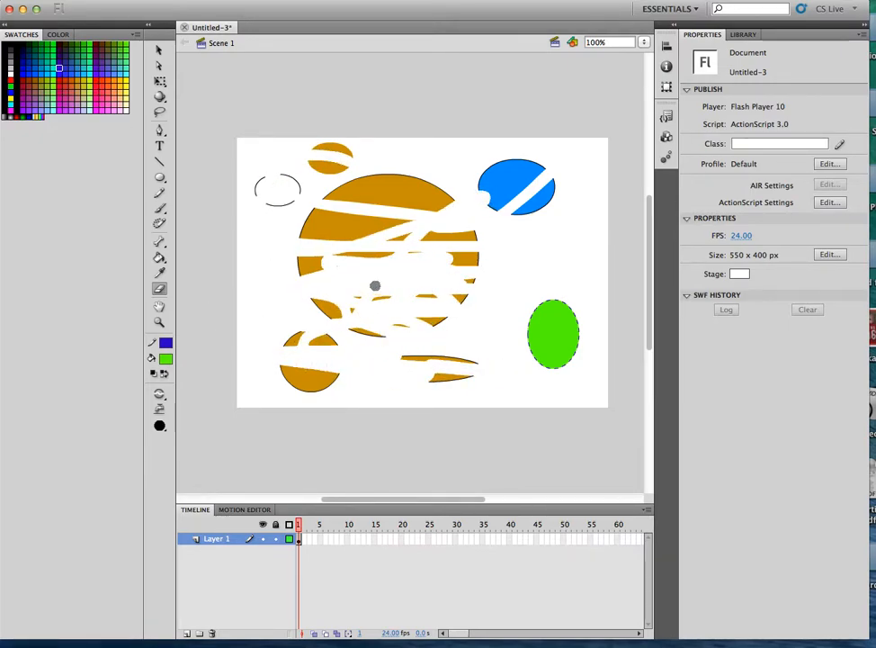
mouse_move(287, 291)
mouse_down()
mouse_move(241, 327)
mouse_move(222, 270)
mouse_move(280, 216)
mouse_move(288, 242)
mouse_move(194, 211)
mouse_move(283, 137)
mouse_move(279, 144)
mouse_move(210, 156)
mouse_move(260, 119)
mouse_move(484, 137)
mouse_move(389, 175)
mouse_move(413, 117)
mouse_move(553, 188)
mouse_move(506, 217)
mouse_move(452, 221)
mouse_move(469, 160)
mouse_move(518, 177)
mouse_move(415, 236)
mouse_move(374, 230)
mouse_move(394, 201)
mouse_move(410, 223)
mouse_move(359, 235)
mouse_up()
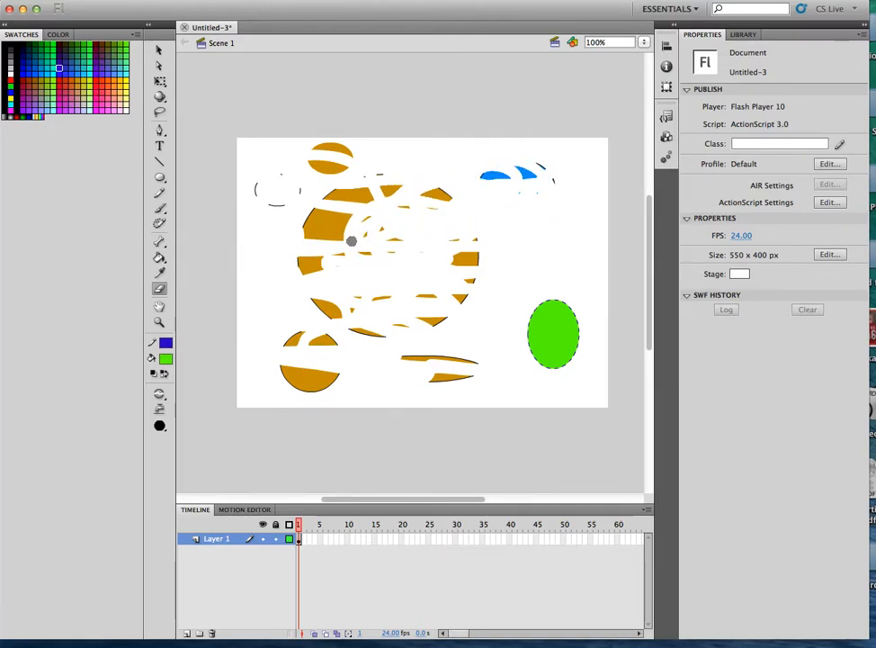
Step: Move the green oval's fill out of its dashed outline to the stage's upper edge, right of centre
key(v)
mouse_move(550, 317)
mouse_down()
mouse_move(489, 143)
mouse_move(454, 146)
mouse_up()
click(525, 264)
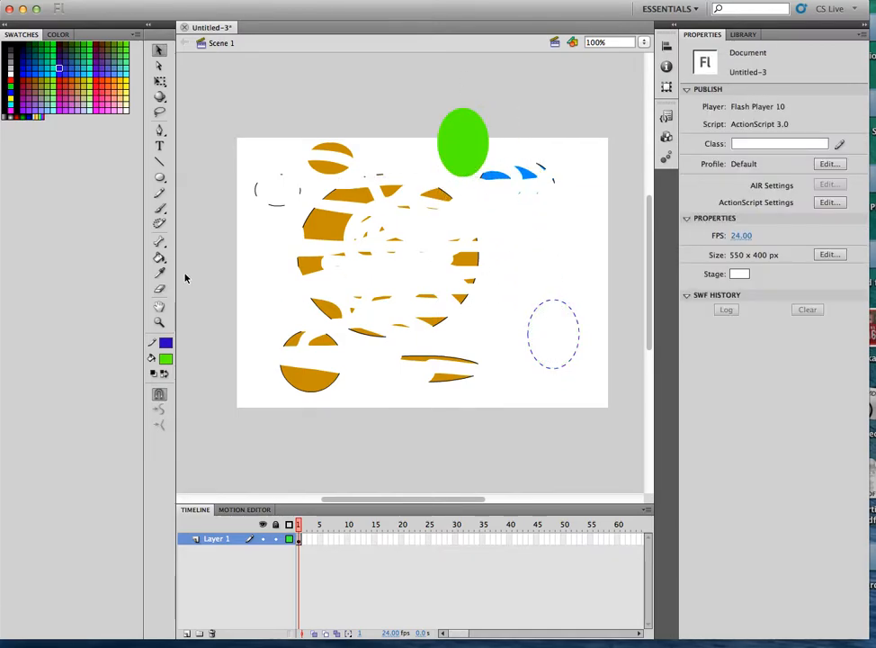
Step: Erase the moved green fill, most of the blue oval's remnants and more pieces of the large oval
click(160, 288)
mouse_move(507, 122)
mouse_down()
mouse_move(374, 113)
mouse_move(518, 130)
mouse_move(465, 135)
mouse_move(482, 137)
mouse_move(420, 120)
mouse_move(481, 118)
mouse_move(488, 106)
mouse_move(458, 118)
mouse_move(435, 114)
mouse_move(463, 114)
mouse_move(443, 149)
mouse_up()
mouse_move(496, 157)
mouse_down()
mouse_move(358, 139)
mouse_move(473, 150)
mouse_move(466, 144)
mouse_move(438, 142)
mouse_move(482, 150)
mouse_move(432, 164)
mouse_move(491, 177)
mouse_move(482, 161)
mouse_move(437, 167)
mouse_move(533, 167)
mouse_move(431, 223)
mouse_up()
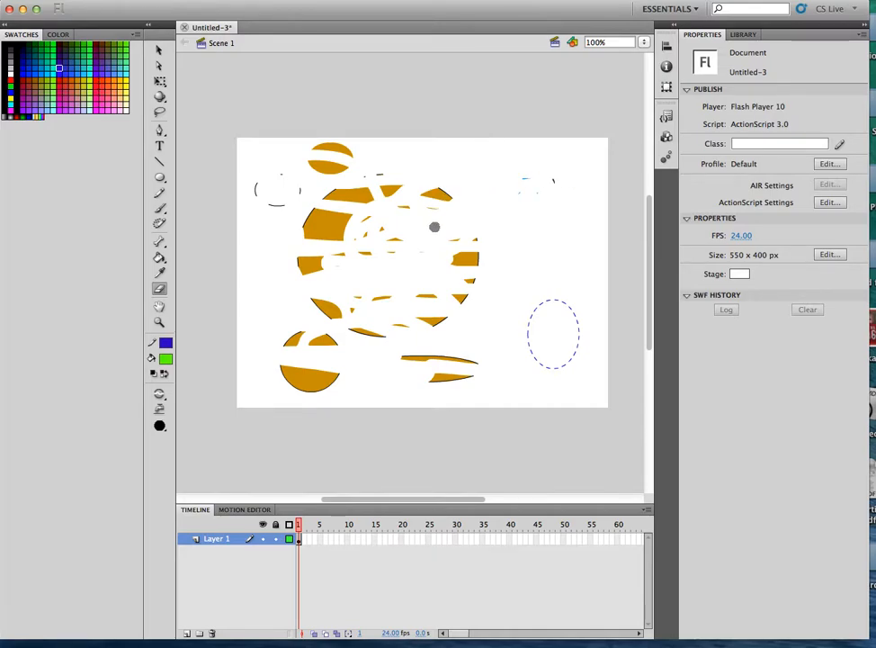
mouse_move(381, 188)
mouse_down()
mouse_move(314, 191)
mouse_move(475, 260)
mouse_move(328, 309)
mouse_move(557, 332)
mouse_up()
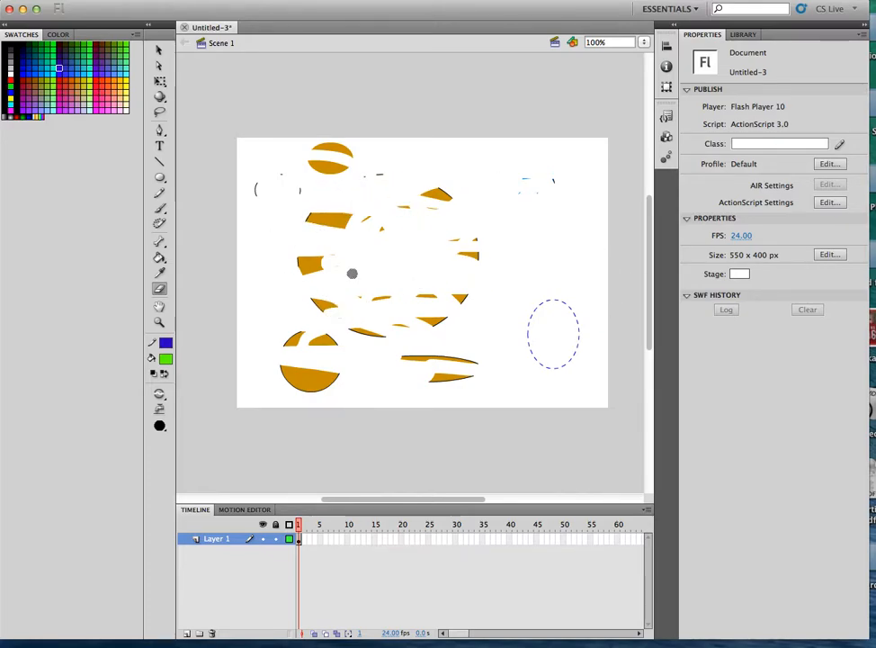